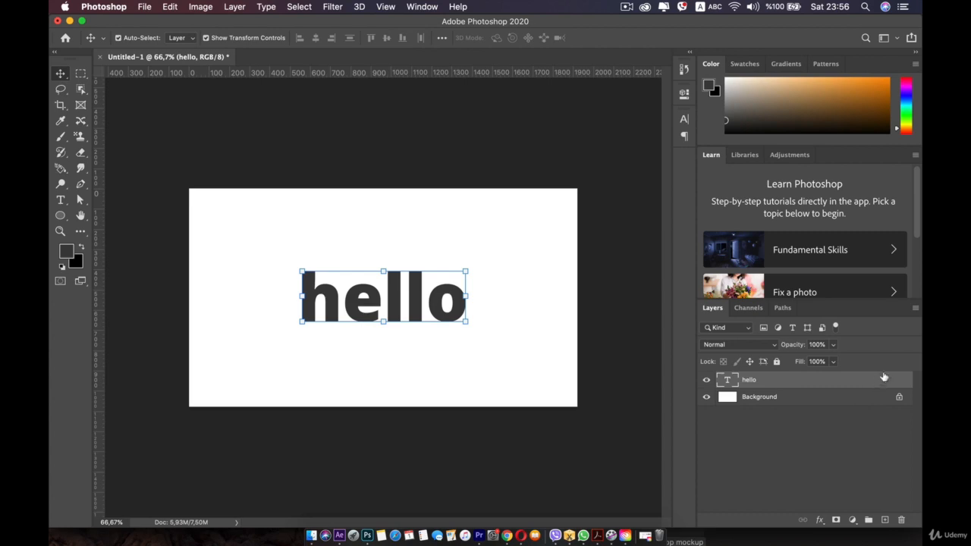
# Open the layer style settings of the hello text layer and delete the extra Drop Shadow effect.
pyautogui.doubleClick(877, 382)
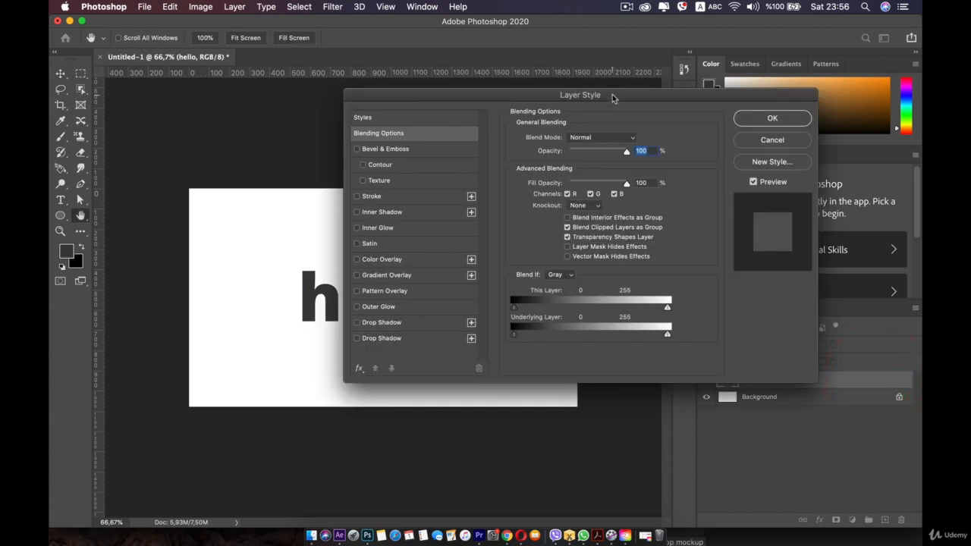
pyautogui.moveTo(613, 97); pyautogui.dragTo(671, 80)
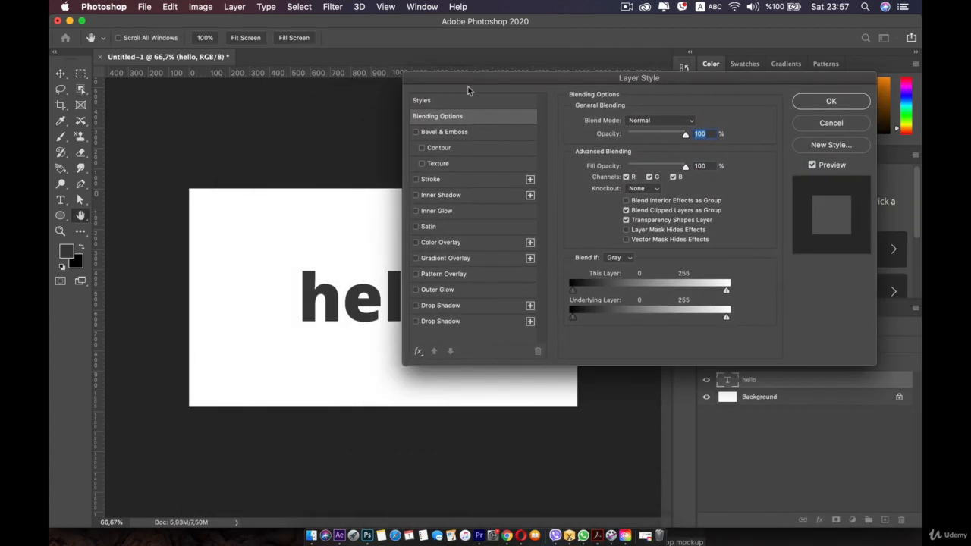
pyautogui.click(451, 323)
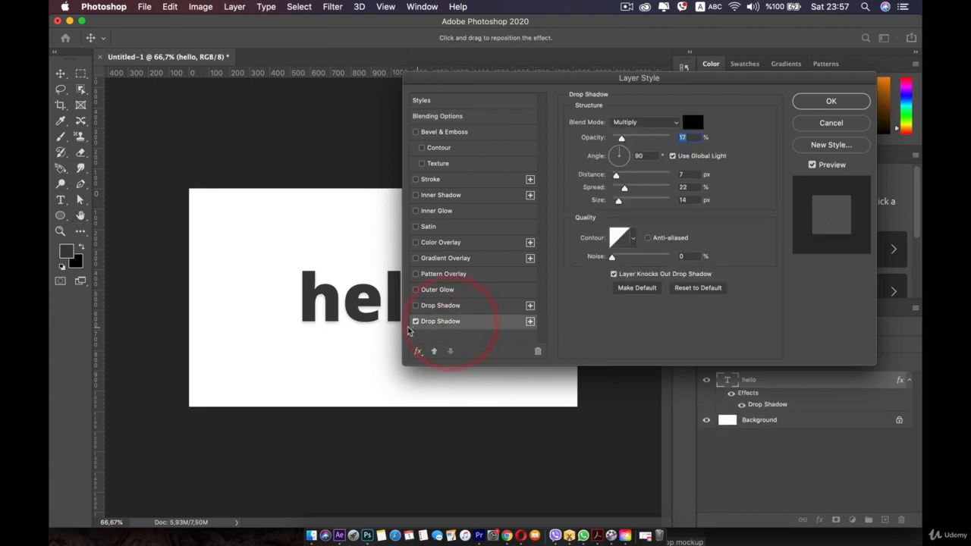
pyautogui.click(536, 354)
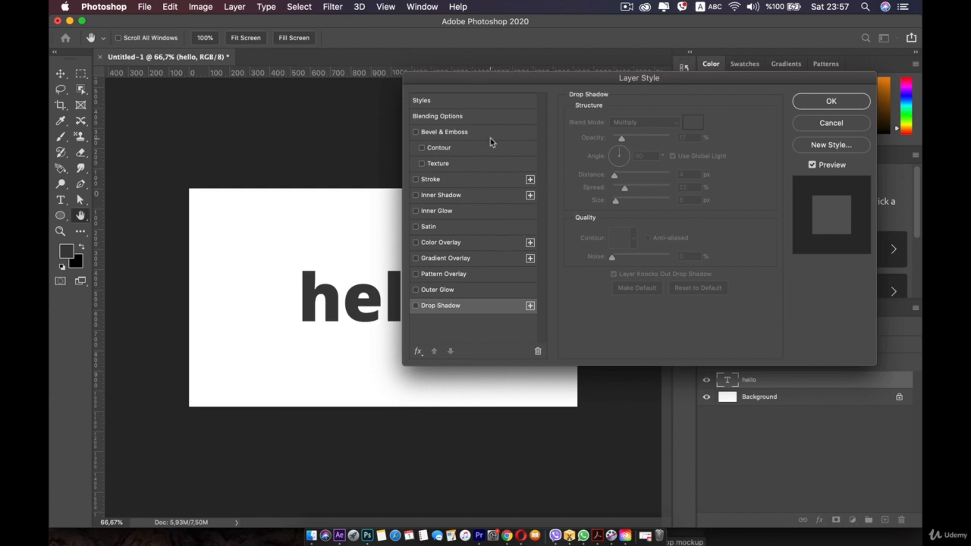
# Enable Bevel & Emboss on the hello text with the Inner Bevel style and Smooth technique, keeping the linear gloss contour.
pyautogui.click(448, 132)
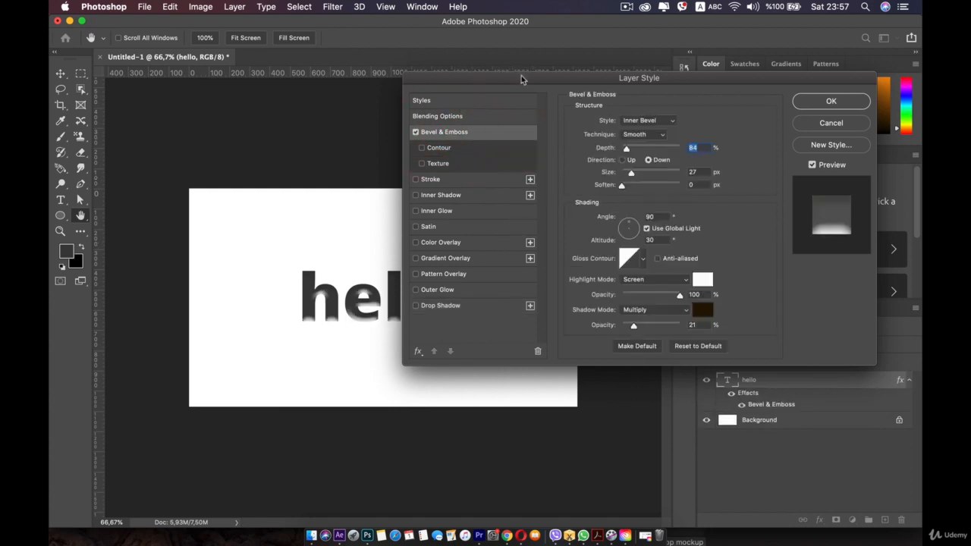
pyautogui.moveTo(521, 79); pyautogui.dragTo(586, 111)
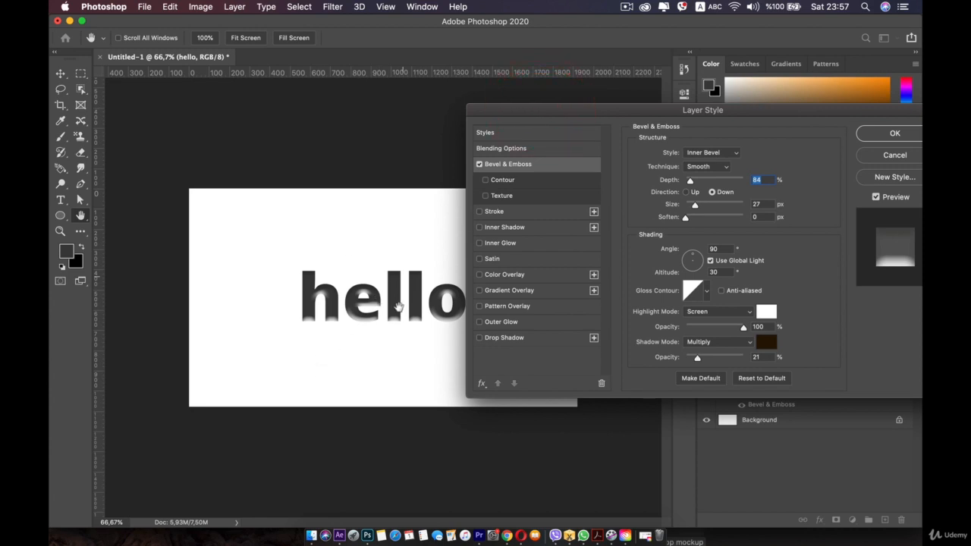
pyautogui.moveTo(595, 110)
pyautogui.mouseDown()
pyautogui.moveTo(650, 283)
pyautogui.moveTo(574, 94)
pyautogui.moveTo(600, 93)
pyautogui.mouseUp()
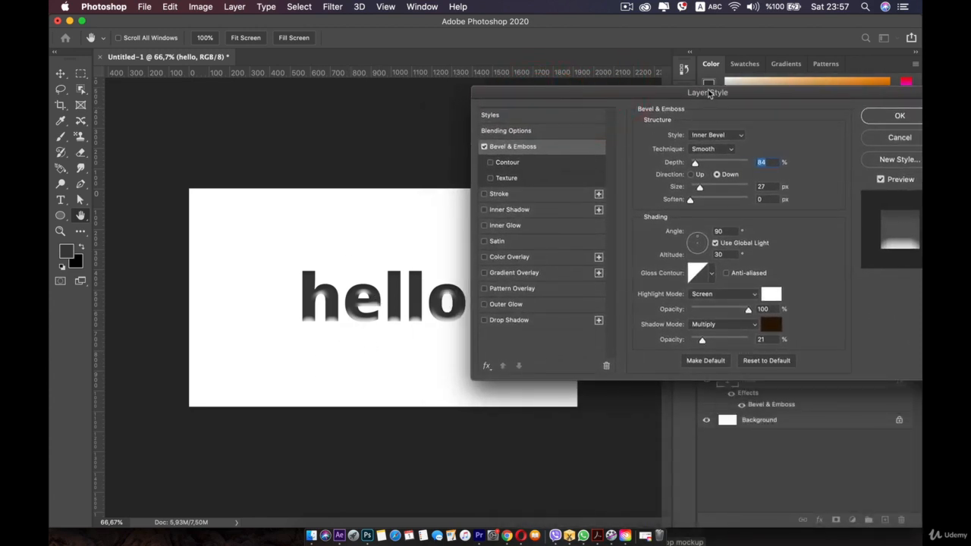
pyautogui.moveTo(709, 93); pyautogui.dragTo(708, 76)
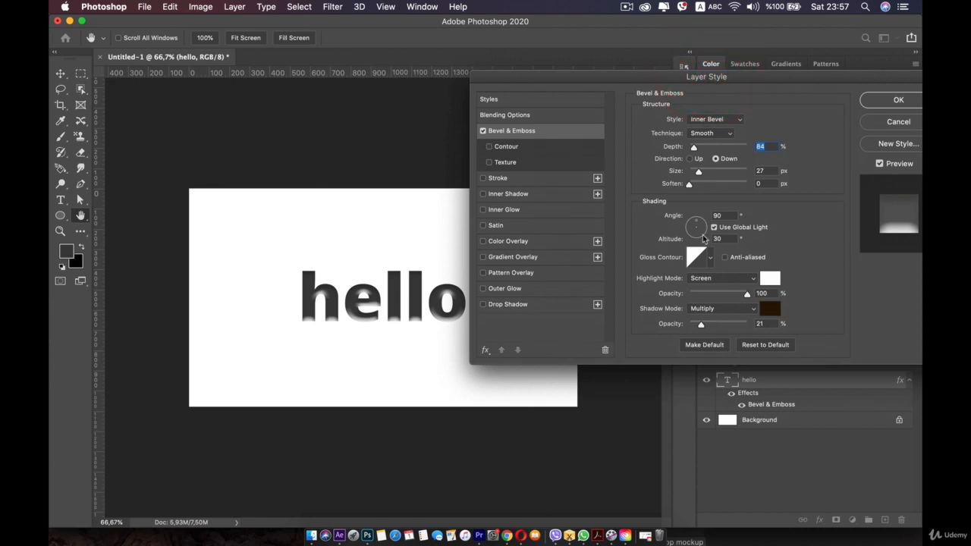
pyautogui.click(710, 258)
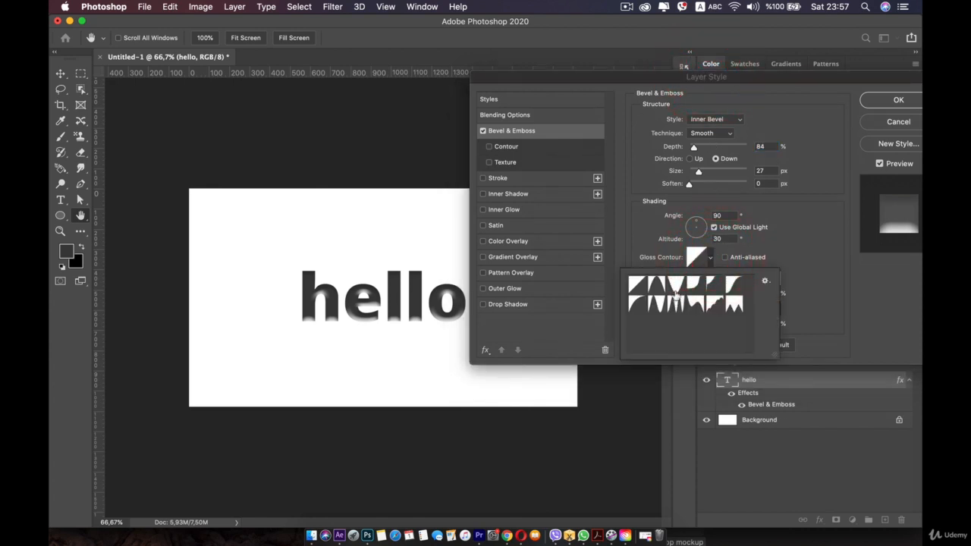
pyautogui.click(799, 208)
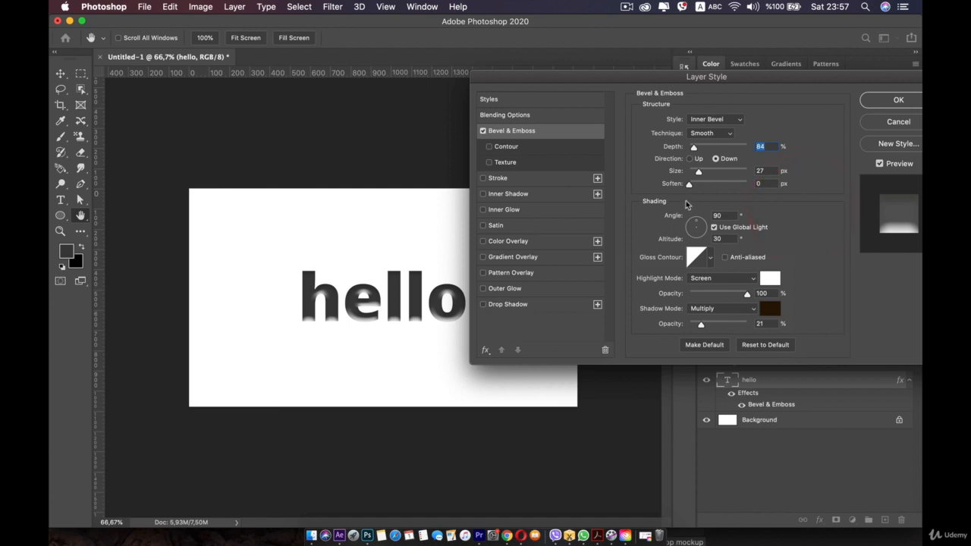
# Enable the bevel's Contour and Texture, try several contour shapes and choose the fourth preset in the first row.
pyautogui.click(502, 148)
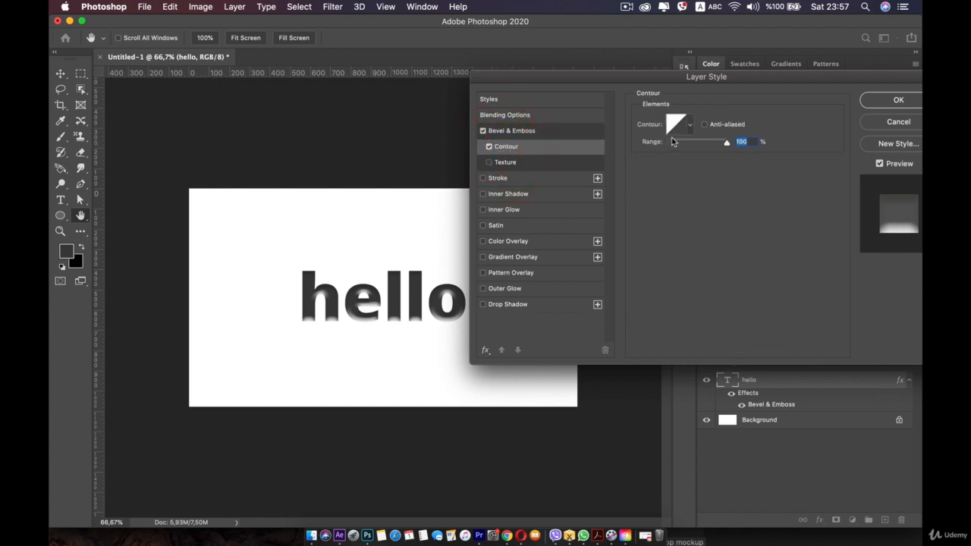
pyautogui.click(689, 128)
pyautogui.click(654, 173)
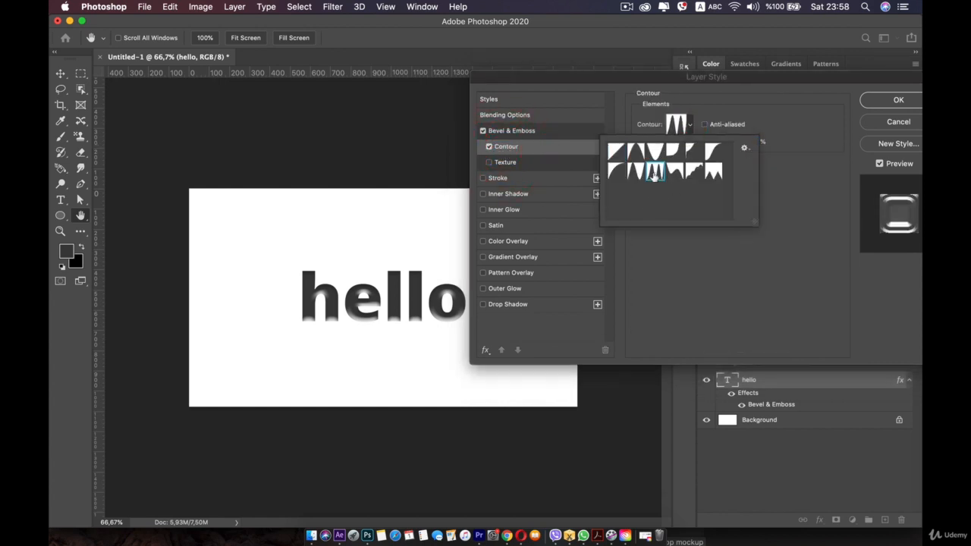
pyautogui.click(677, 177)
pyautogui.click(700, 176)
pyautogui.click(488, 161)
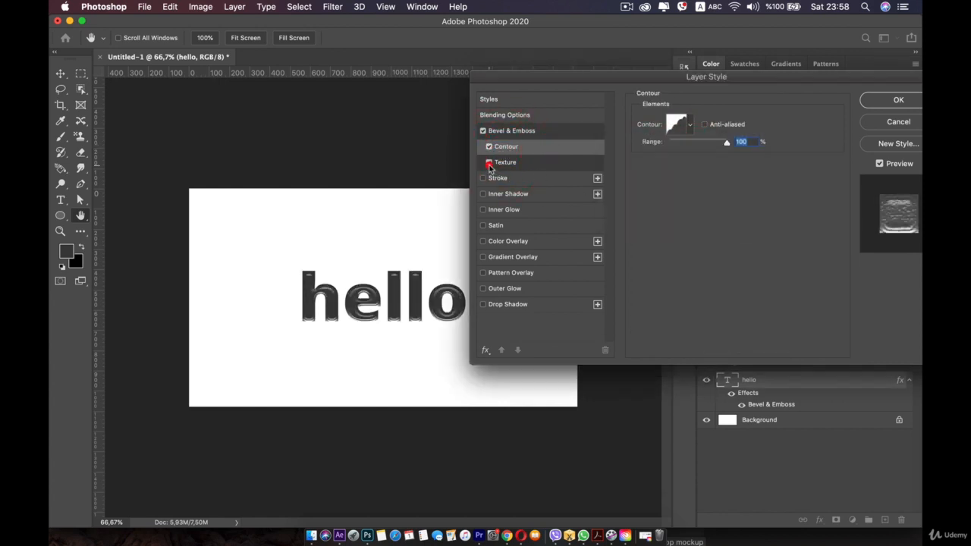
pyautogui.click(691, 127)
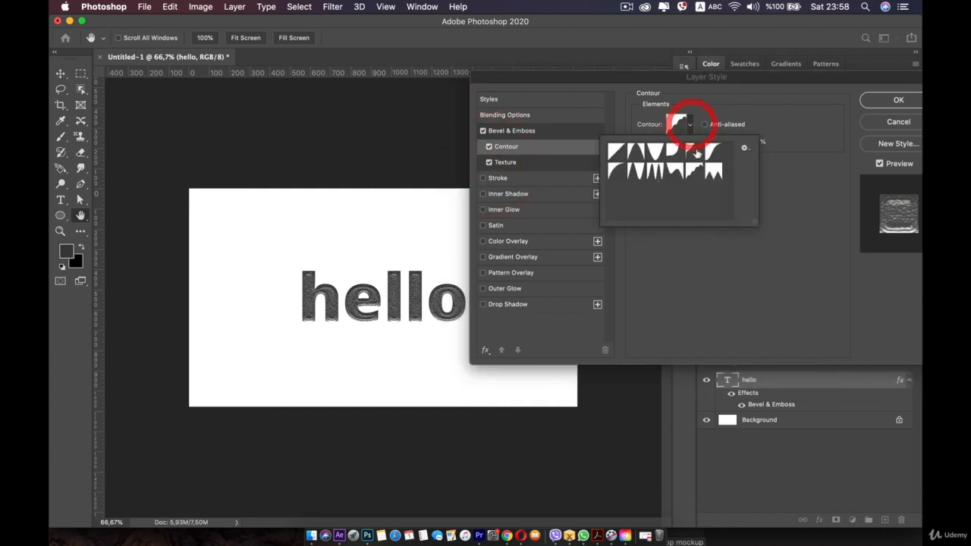
pyautogui.click(694, 150)
pyautogui.click(678, 150)
# Try several patterns for the bevel's Texture and choose the white diagonal stripe pattern.
pyautogui.click(510, 166)
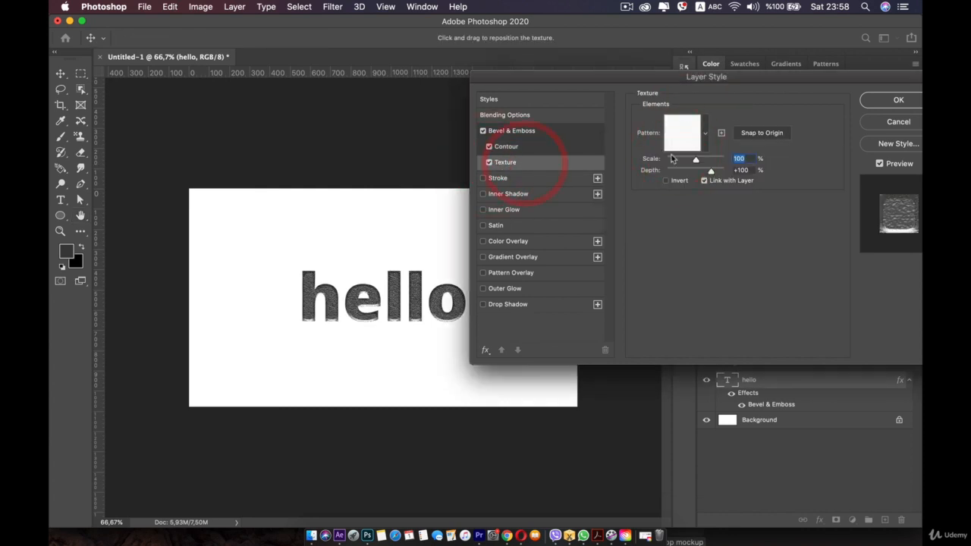
pyautogui.click(704, 133)
pyautogui.click(699, 189)
pyautogui.click(718, 171)
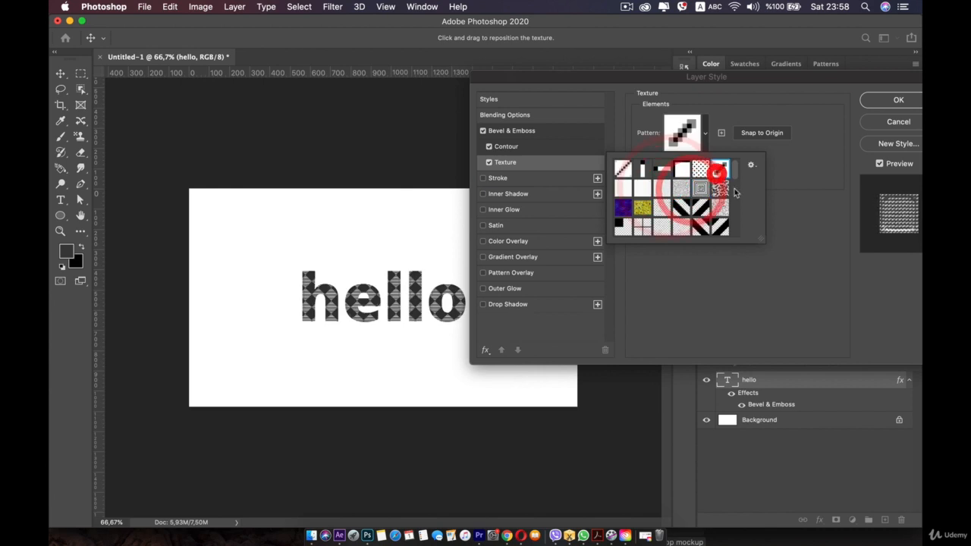
pyautogui.moveTo(734, 181)
pyautogui.mouseDown()
pyautogui.moveTo(738, 203)
pyautogui.moveTo(729, 191)
pyautogui.mouseUp()
pyautogui.click(702, 214)
pyautogui.click(727, 190)
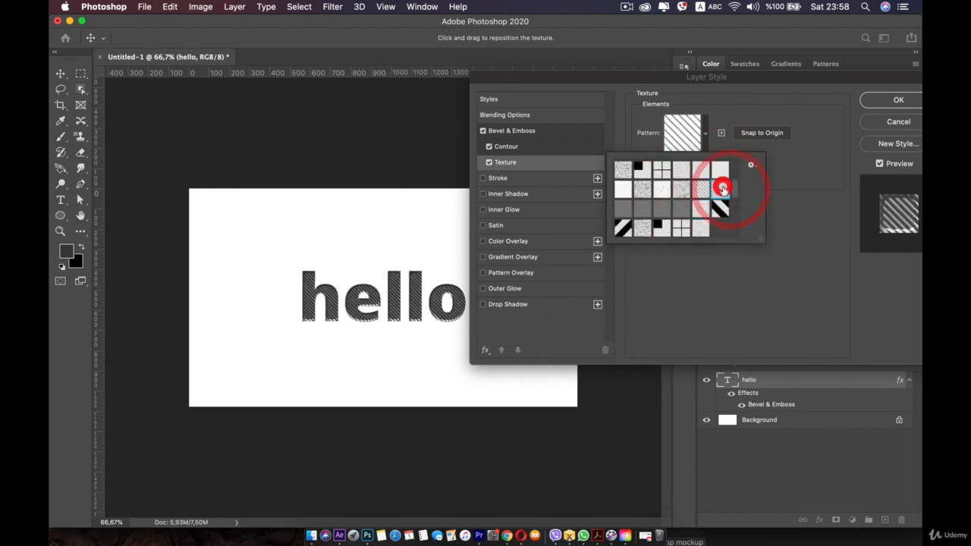
pyautogui.click(755, 121)
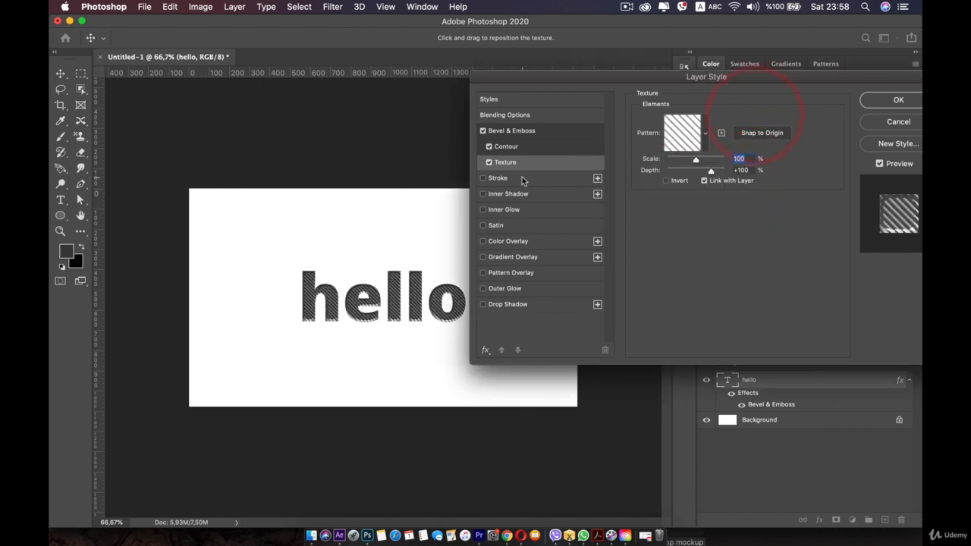
# Add a Stroke effect to the hello text with a size of 27 px and its position set to Outside.
pyautogui.click(518, 181)
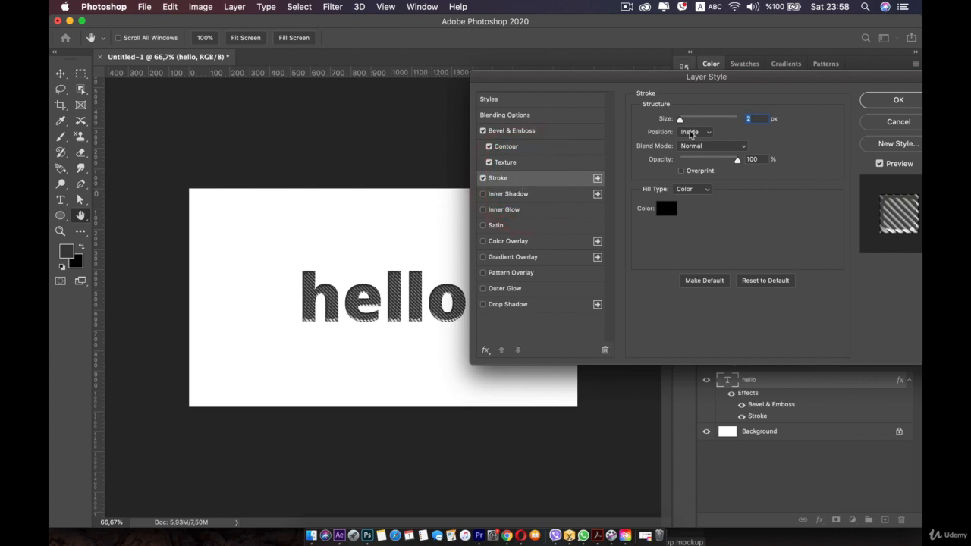
pyautogui.moveTo(681, 122); pyautogui.dragTo(689, 119)
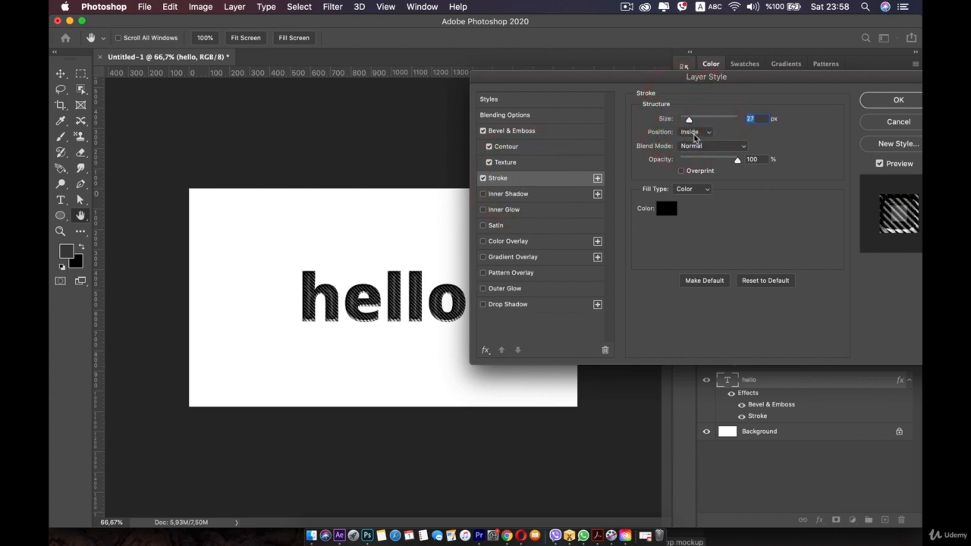
pyautogui.click(696, 134)
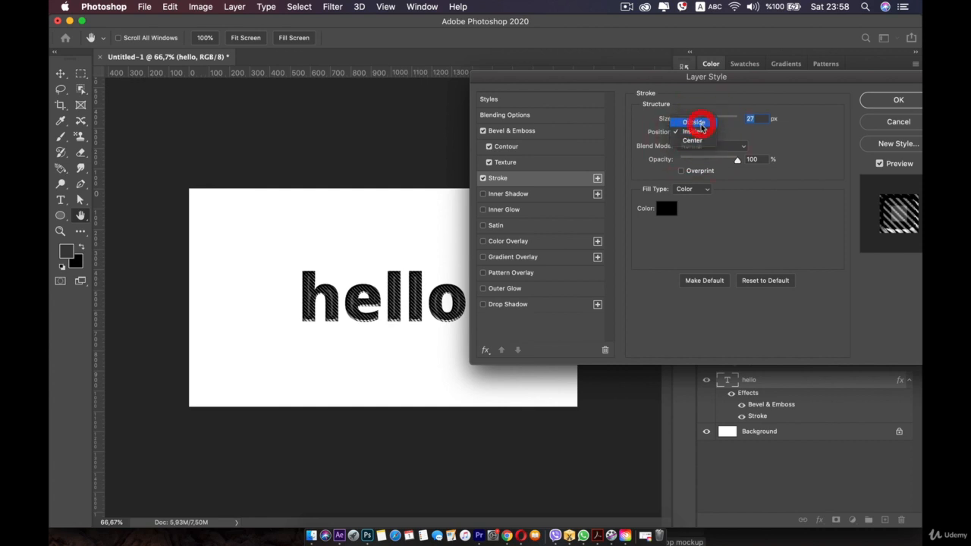
pyautogui.click(694, 123)
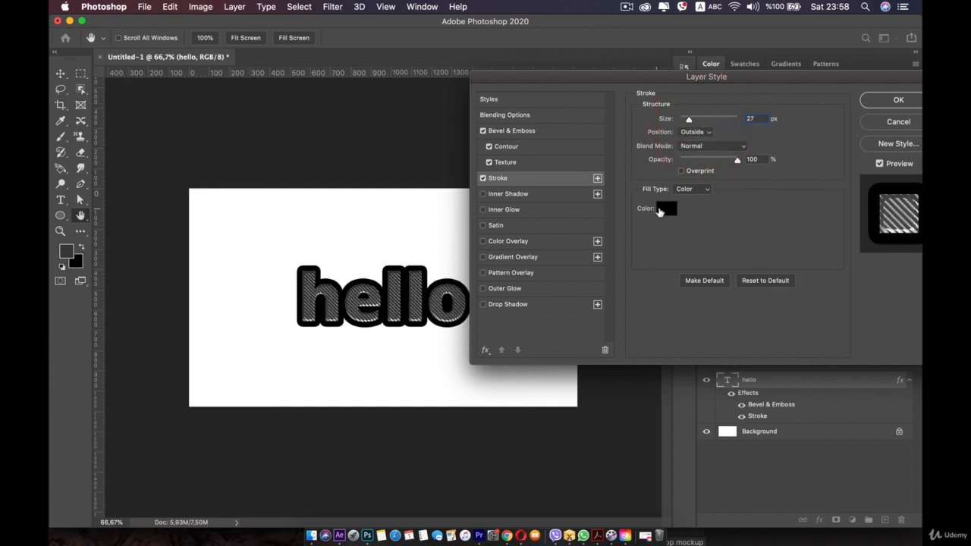
# Change the stroke to bright red at 57% opacity and turn the Stroke effect off.
pyautogui.click(660, 212)
pyautogui.moveTo(583, 283); pyautogui.dragTo(613, 278)
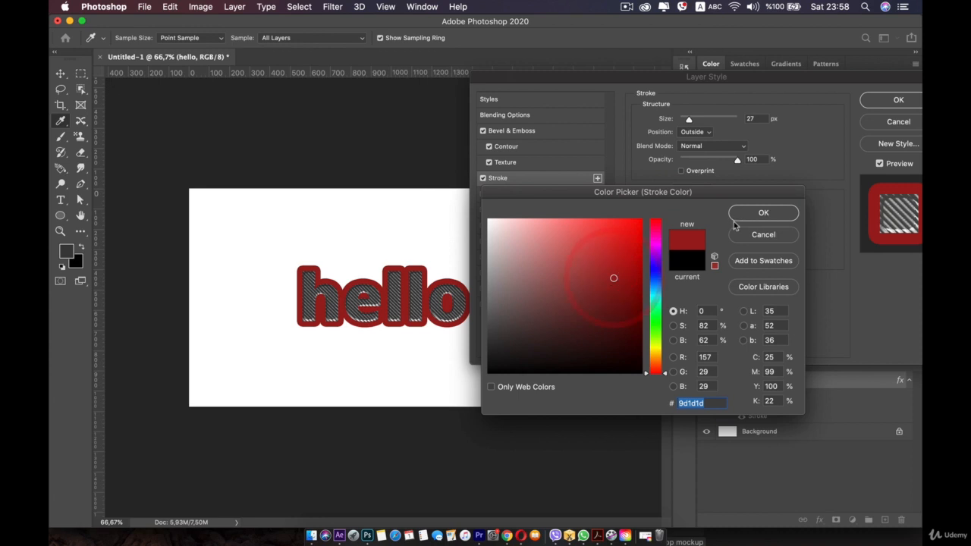
pyautogui.click(641, 220)
pyautogui.click(763, 212)
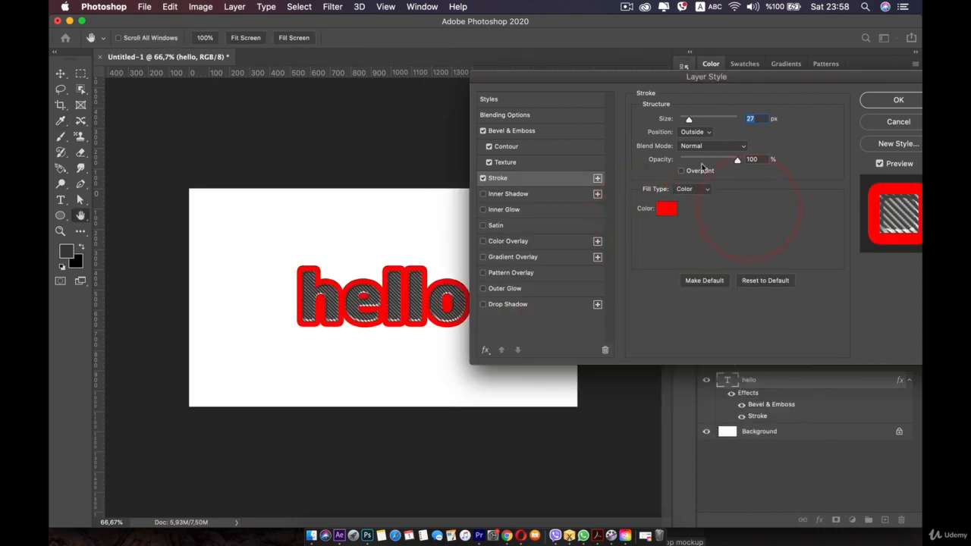
pyautogui.moveTo(715, 161); pyautogui.dragTo(712, 159)
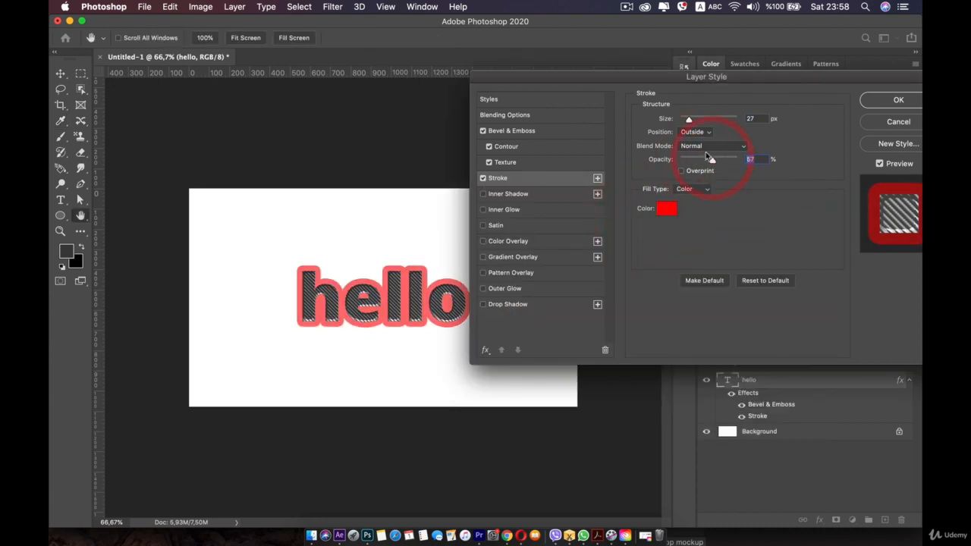
pyautogui.click(483, 179)
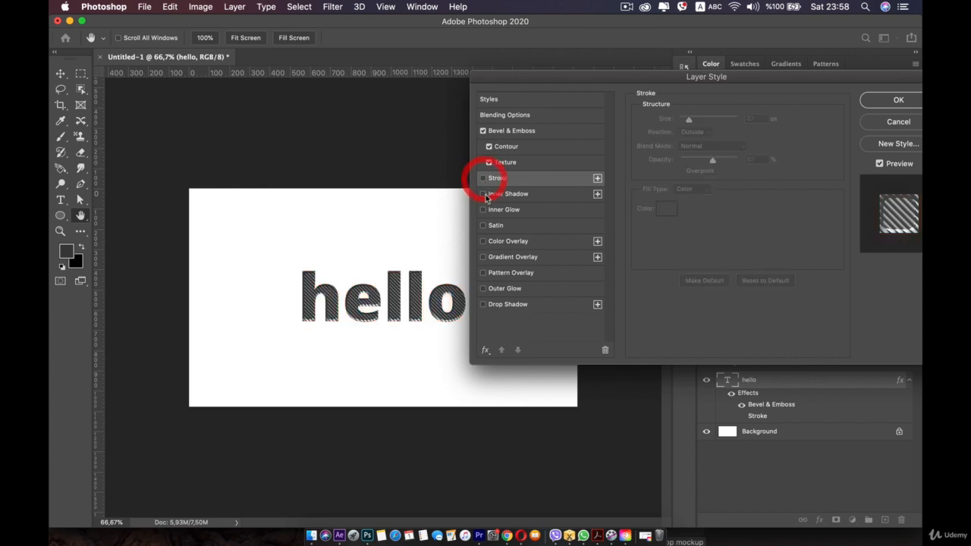
# Enable Inner Shadow on the hello text with 31% opacity and the near-black color #161313.
pyautogui.click(493, 195)
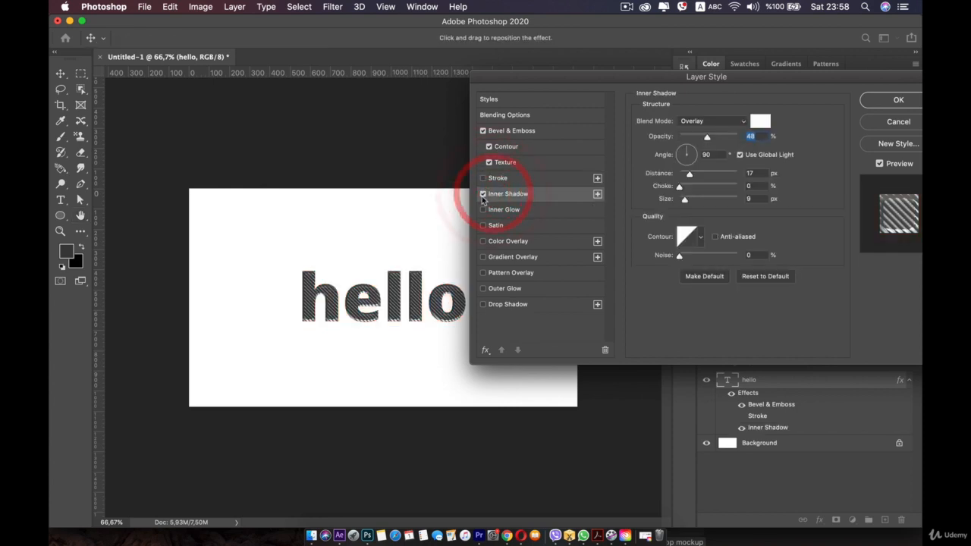
pyautogui.moveTo(712, 137); pyautogui.dragTo(706, 139)
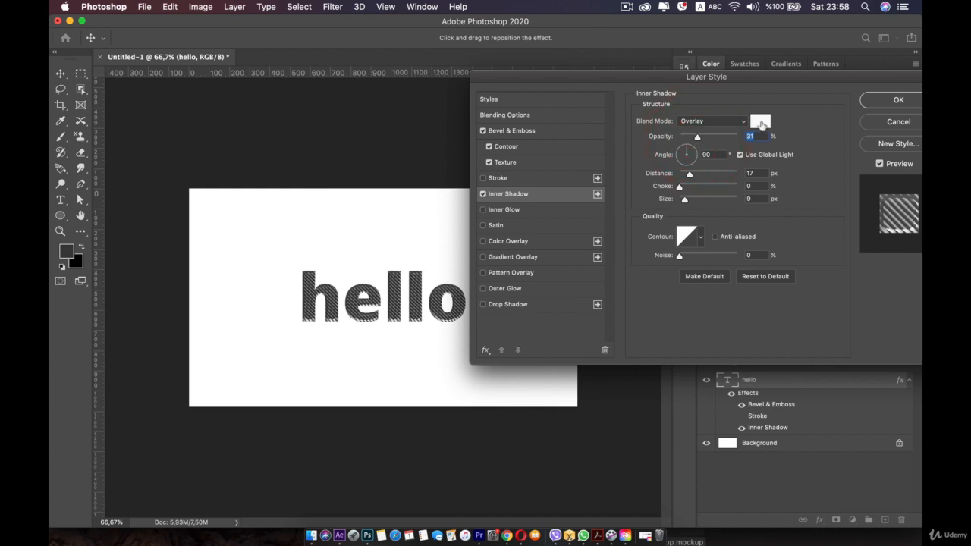
pyautogui.click(761, 124)
pyautogui.moveTo(541, 347); pyautogui.dragTo(510, 360)
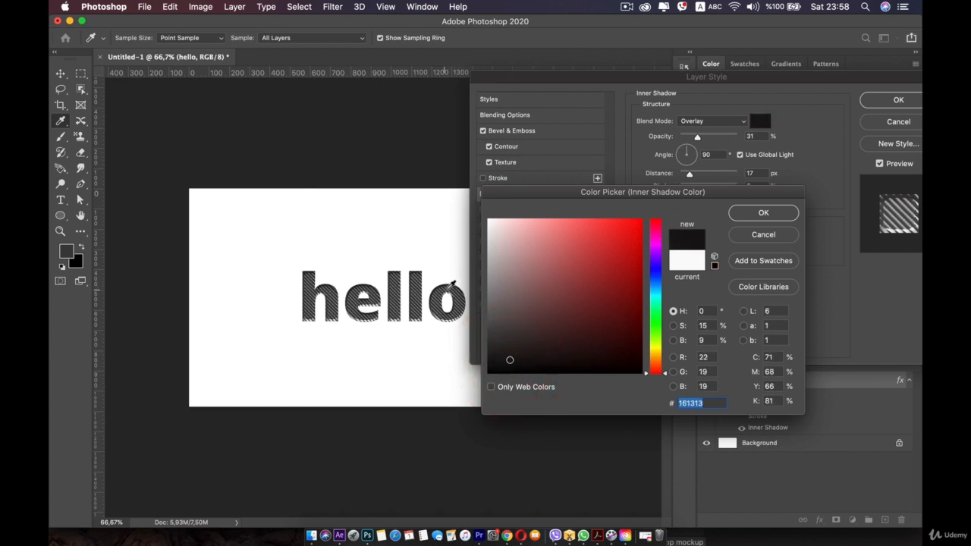
pyautogui.click(760, 212)
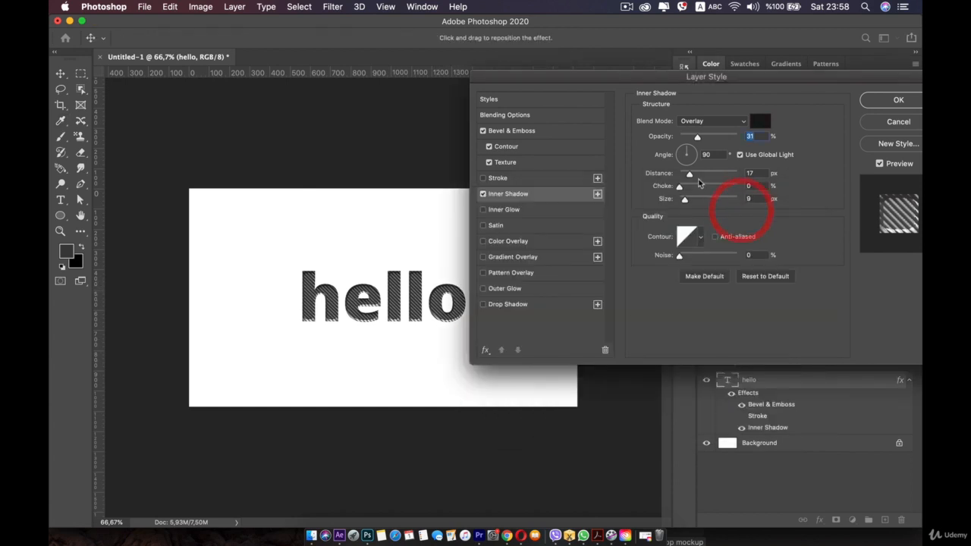
# Set the inner shadow to 14 px distance, 20% choke and about 35 px size, and turn the effect off.
pyautogui.moveTo(689, 175); pyautogui.dragTo(690, 199)
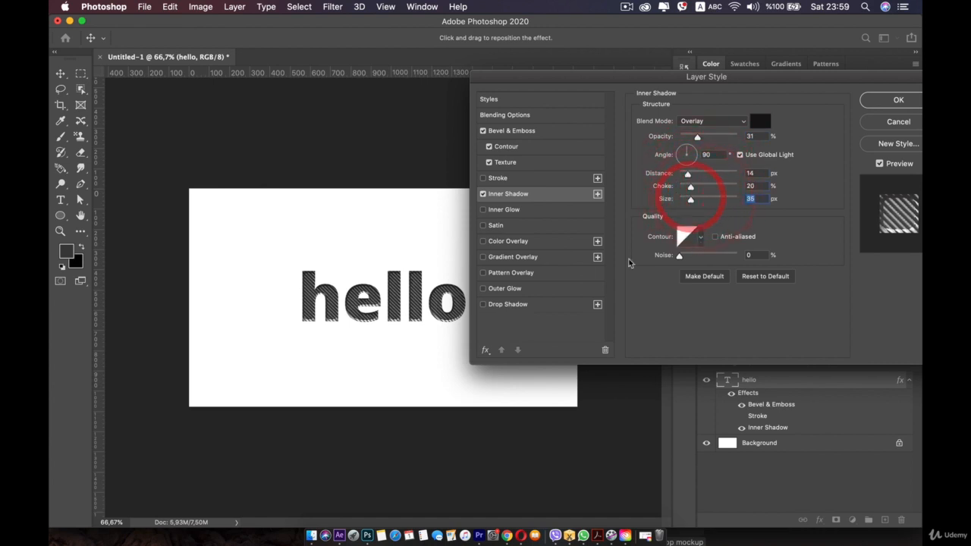
pyautogui.click(483, 195)
pyautogui.click(482, 195)
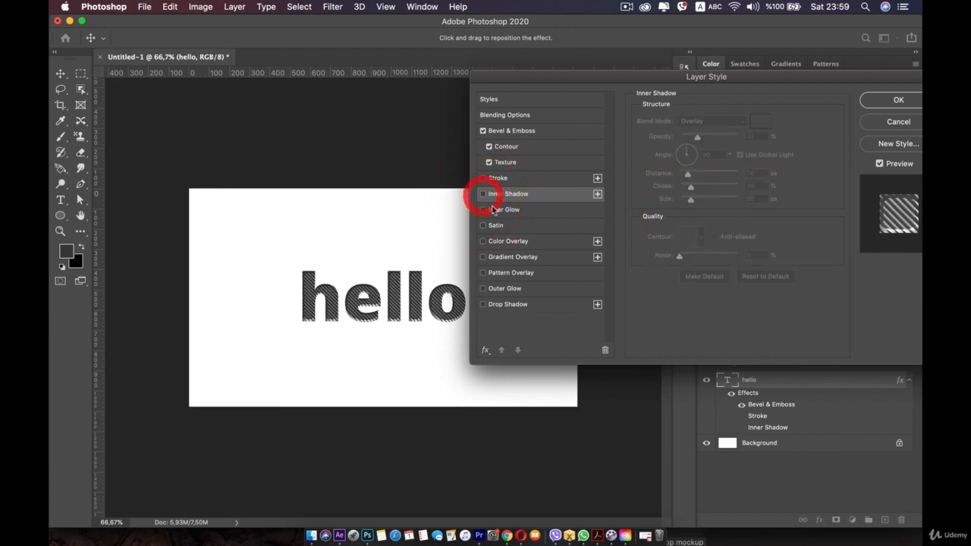
# Enable Inner Glow on the hello text with 39% opacity, 24% noise and a bright orange color.
pyautogui.click(483, 209)
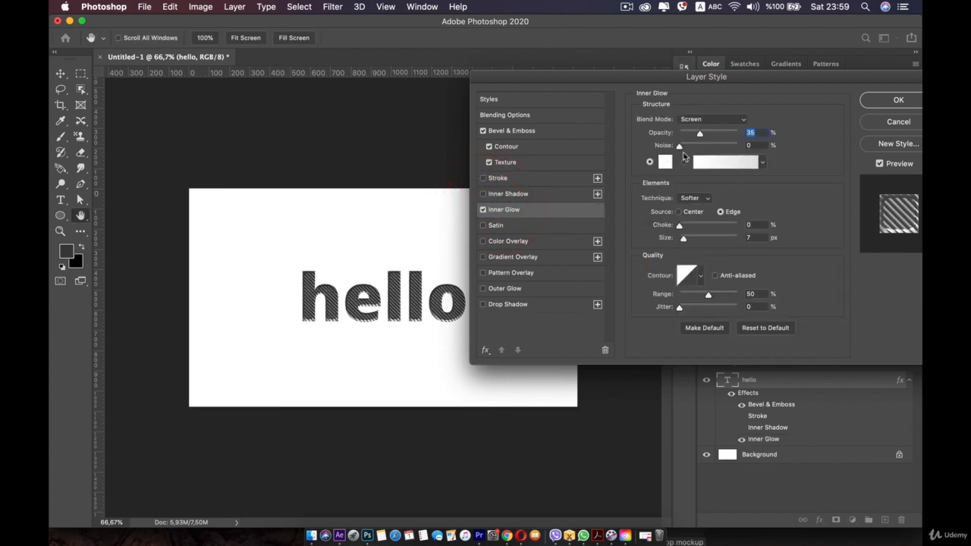
pyautogui.moveTo(711, 134); pyautogui.dragTo(692, 145)
pyautogui.click(664, 161)
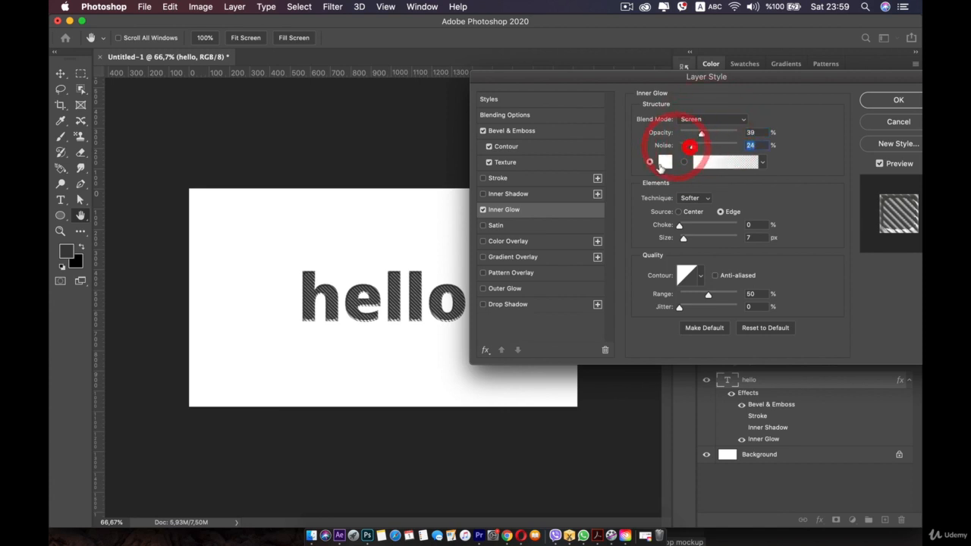
pyautogui.click(567, 264)
pyautogui.moveTo(567, 265); pyautogui.dragTo(599, 312)
pyautogui.moveTo(658, 350); pyautogui.dragTo(659, 356)
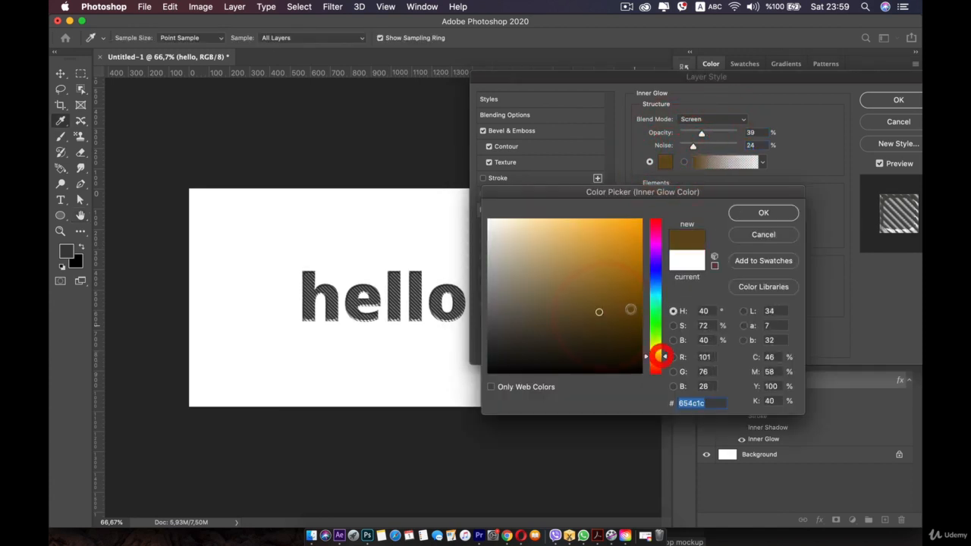
pyautogui.moveTo(630, 304); pyautogui.dragTo(693, 225)
pyautogui.click(755, 217)
# Set the inner glow to 24% choke and 24 px size, and switch from Inner Glow to the Satin effect.
pyautogui.click(693, 226)
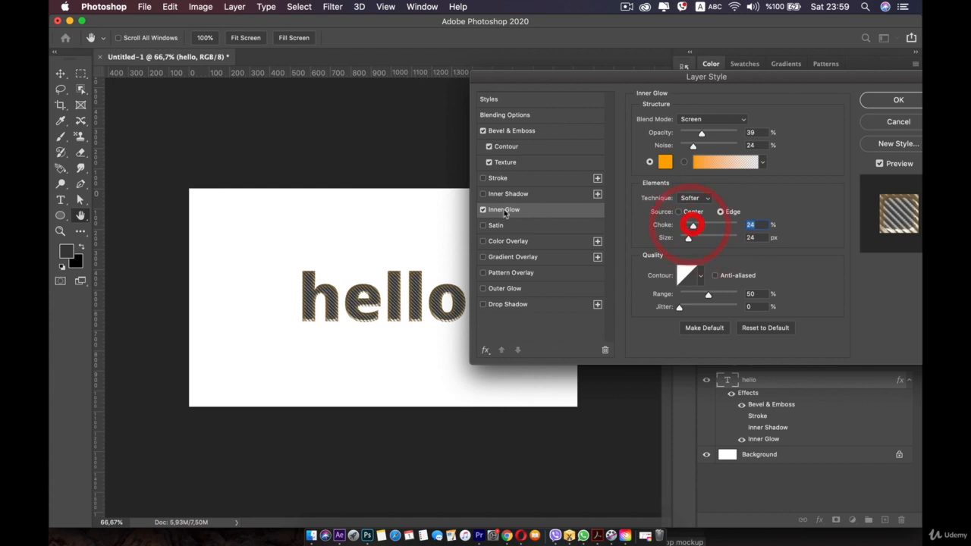
pyautogui.click(483, 209)
pyautogui.click(483, 225)
pyautogui.click(489, 225)
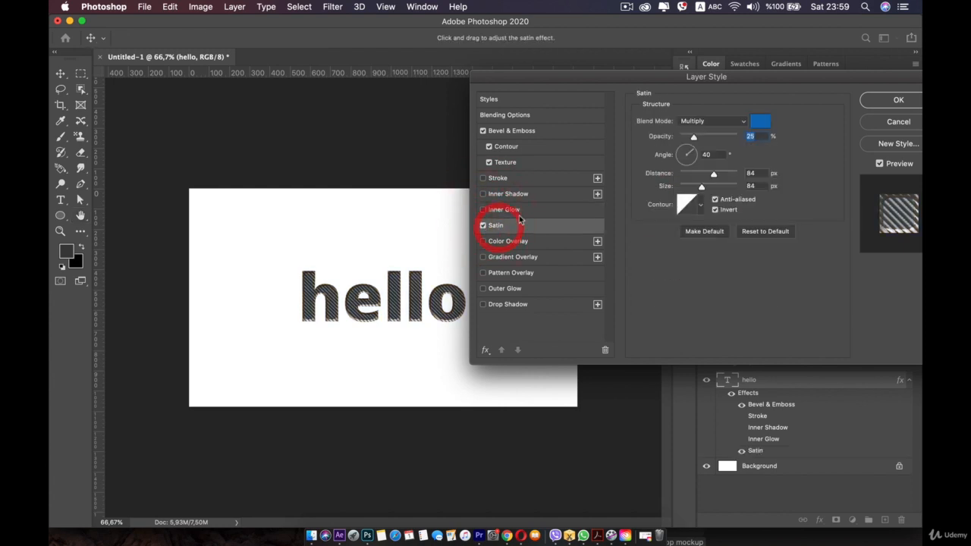
# Change the satin color to a medium blue and its blend mode to Normal.
pyautogui.click(761, 123)
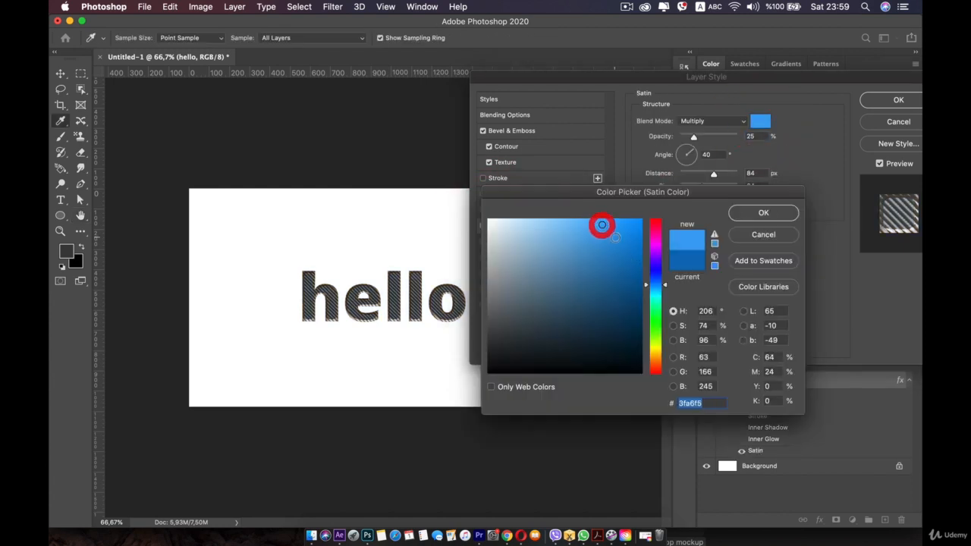
pyautogui.moveTo(600, 223); pyautogui.dragTo(599, 245)
pyautogui.click(781, 212)
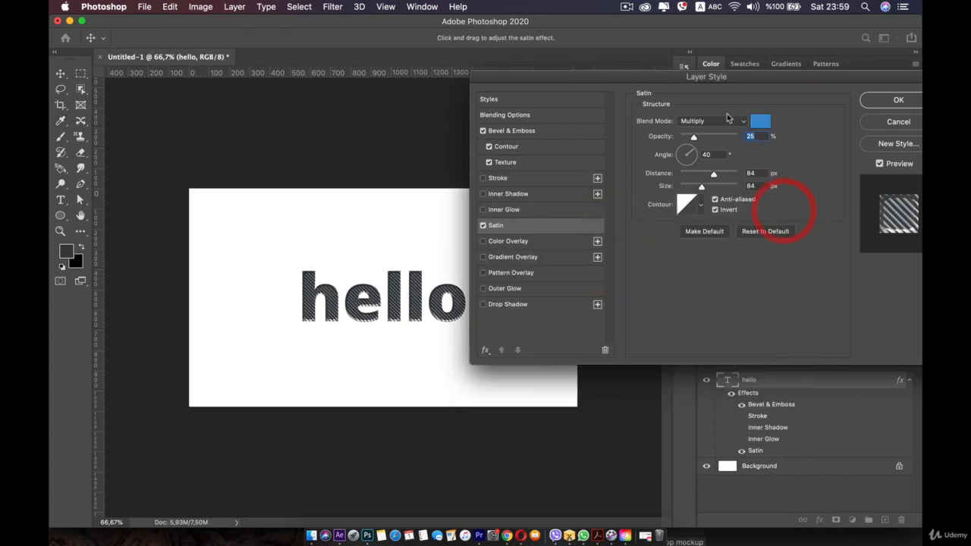
pyautogui.click(728, 120)
pyautogui.click(712, 130)
pyautogui.click(721, 121)
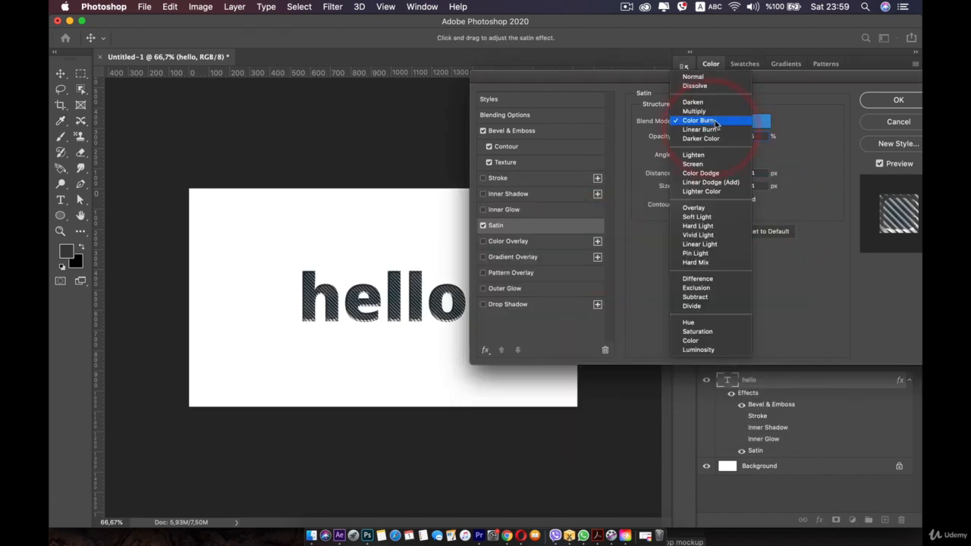
pyautogui.click(700, 78)
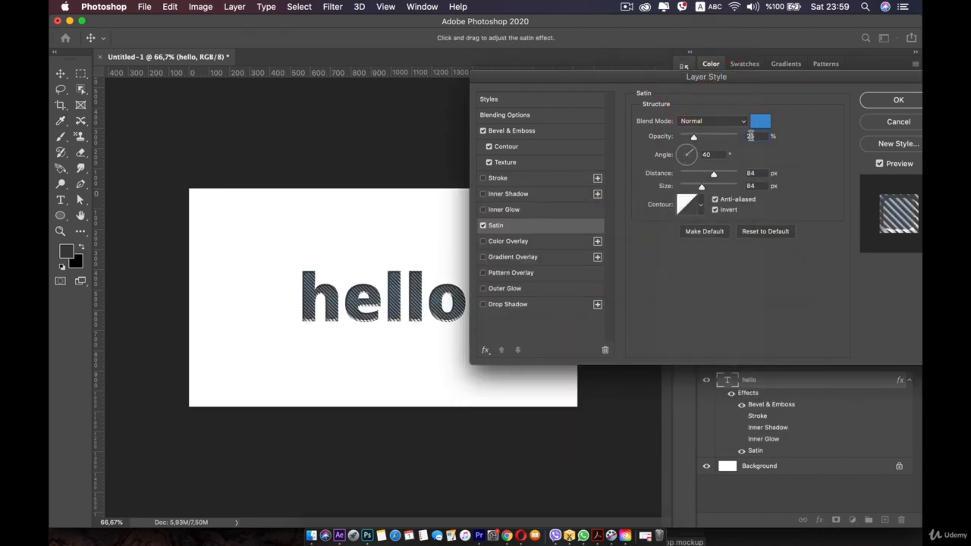
# Set the satin to a 65° angle, 50 px distance and 68 px size, and turn the effect off.
pyautogui.click(707, 175)
pyautogui.click(692, 174)
pyautogui.click(709, 175)
pyautogui.click(681, 154)
pyautogui.click(689, 149)
pyautogui.click(702, 187)
pyautogui.click(697, 186)
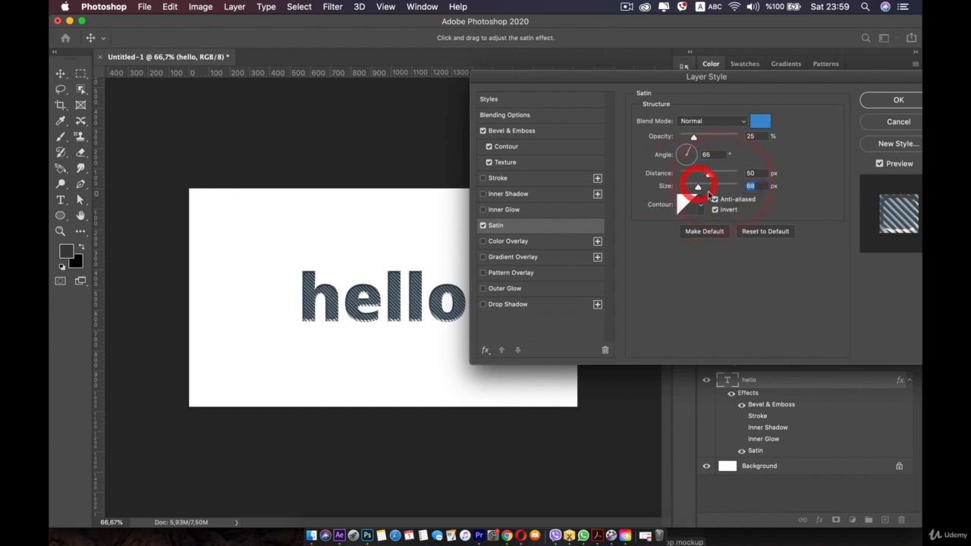
pyautogui.click(483, 225)
# Enable Color Overlay on the hello text with the turquoise color #1dd7d0.
pyautogui.click(482, 241)
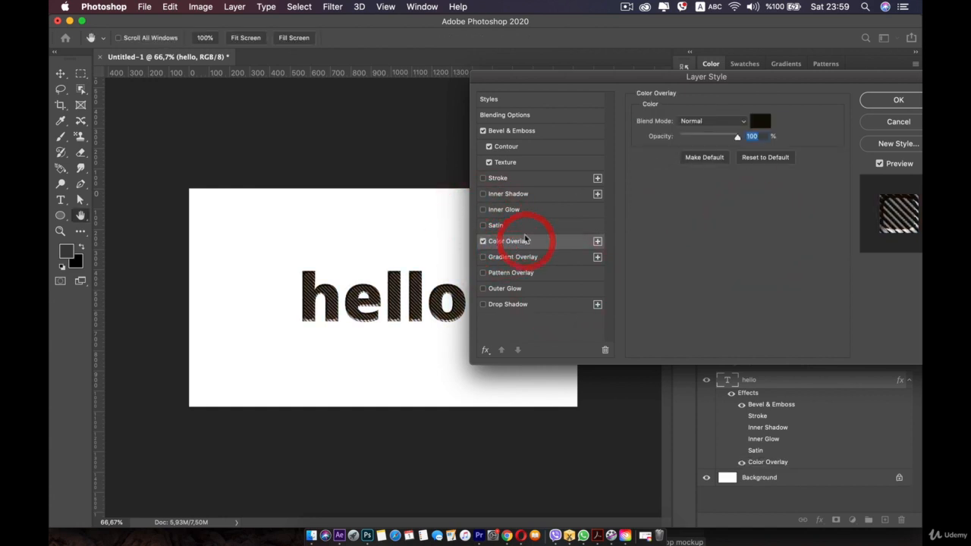
pyautogui.click(760, 125)
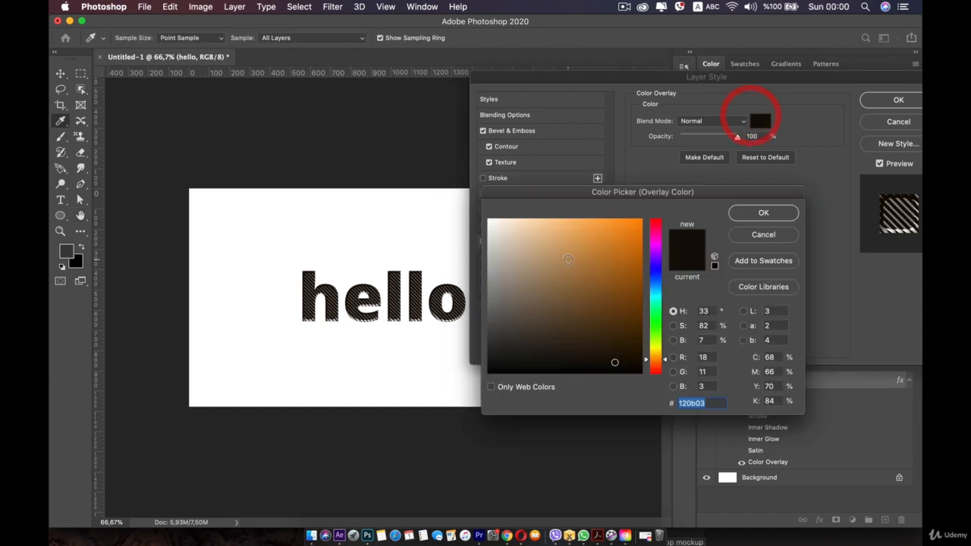
pyautogui.moveTo(589, 233)
pyautogui.mouseDown()
pyautogui.moveTo(611, 249)
pyautogui.moveTo(622, 242)
pyautogui.moveTo(655, 271)
pyautogui.moveTo(657, 300)
pyautogui.mouseUp()
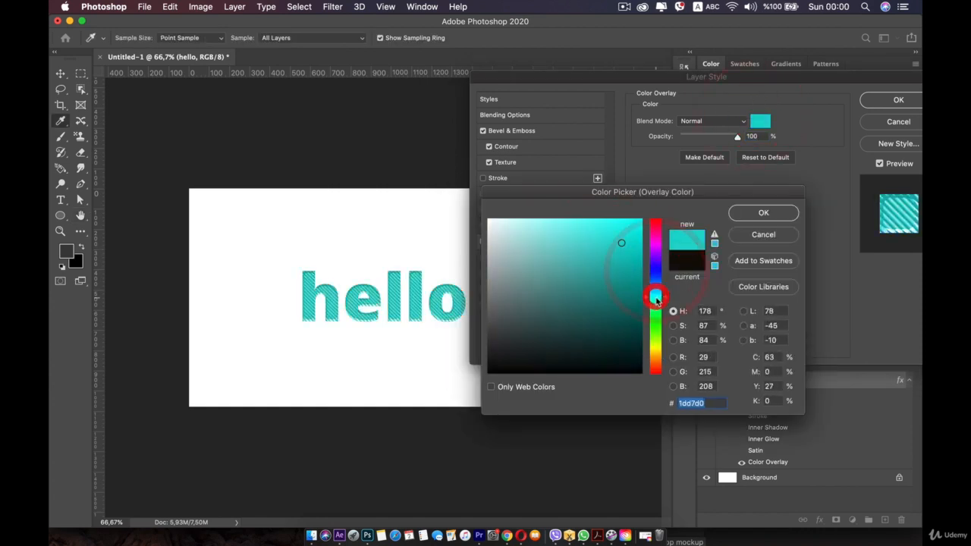
pyautogui.click(763, 213)
# Enable Gradient Overlay on the hello text and turn Color Overlay off.
pyautogui.click(506, 259)
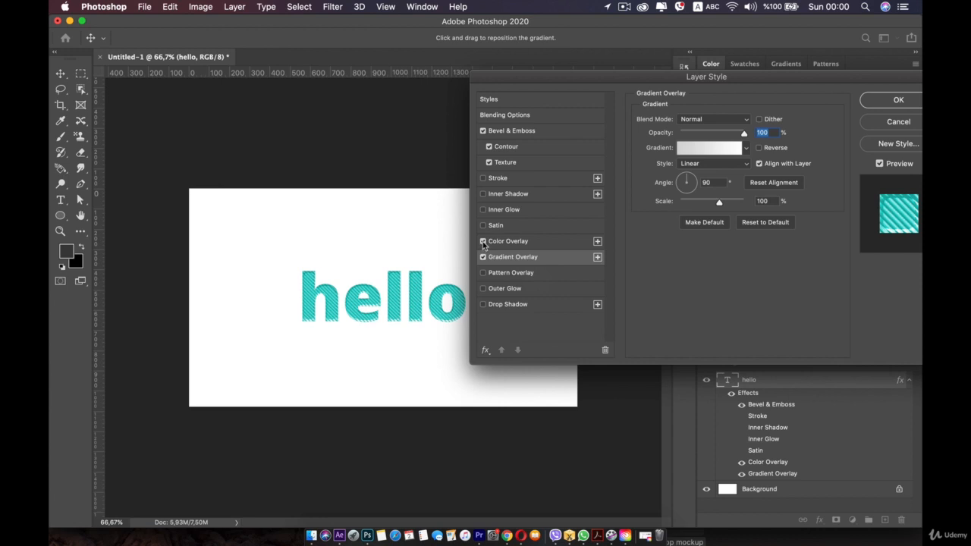
pyautogui.click(482, 242)
pyautogui.click(494, 255)
# Apply the Pink_17 preset from the Pinks group to the gradient overlay.
pyautogui.click(707, 148)
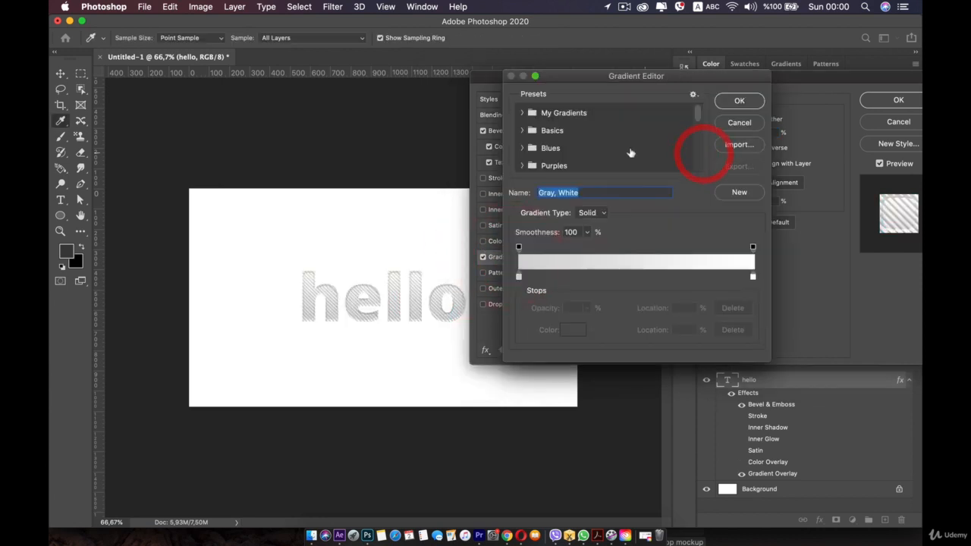
pyautogui.click(523, 130)
pyautogui.scroll(-5, 534, 136)
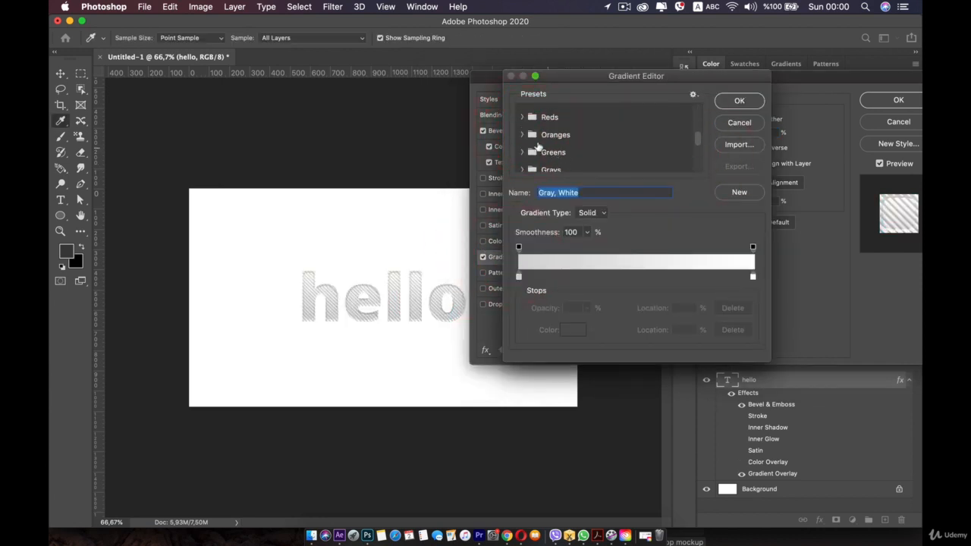
pyautogui.scroll(1, 523, 135)
pyautogui.click(522, 106)
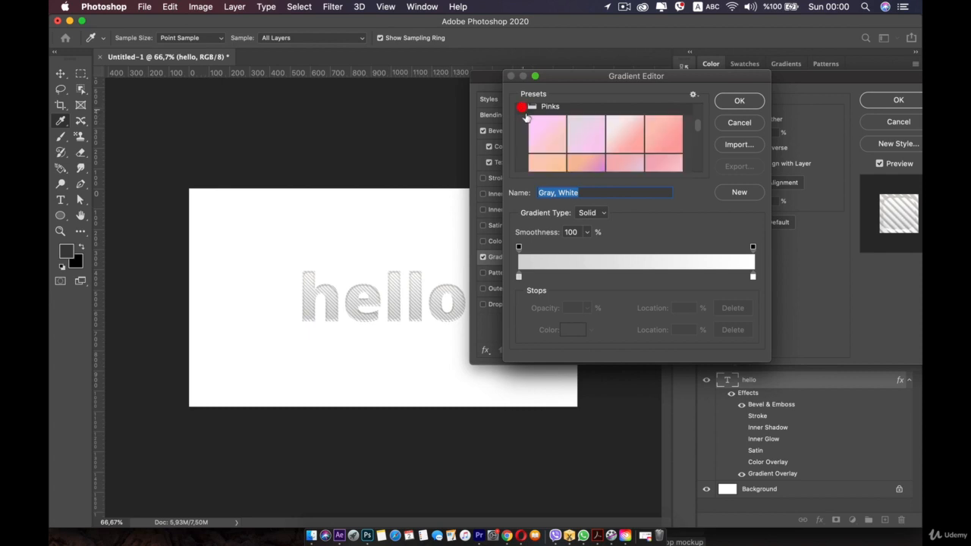
pyautogui.click(568, 134)
pyautogui.click(629, 145)
pyautogui.click(677, 157)
pyautogui.scroll(-3, 606, 148)
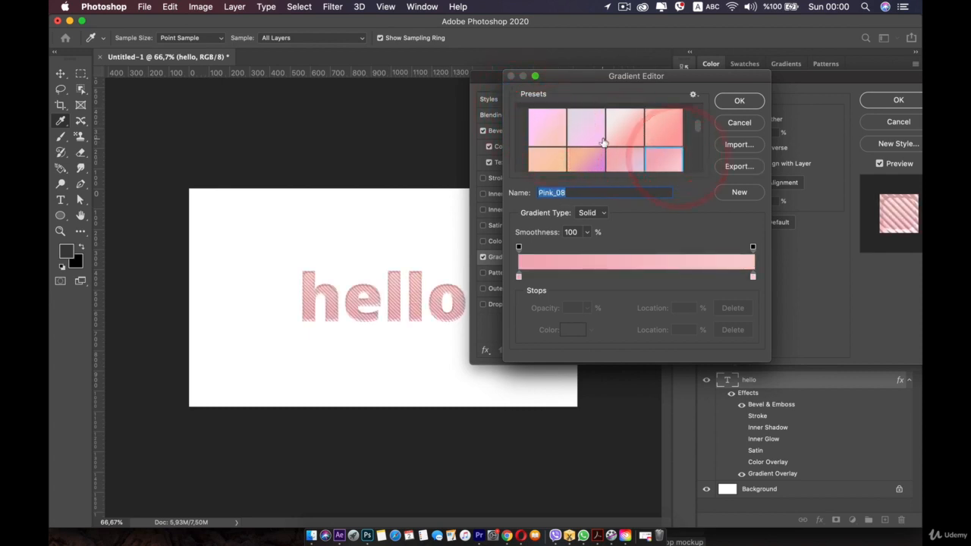
pyautogui.click(548, 145)
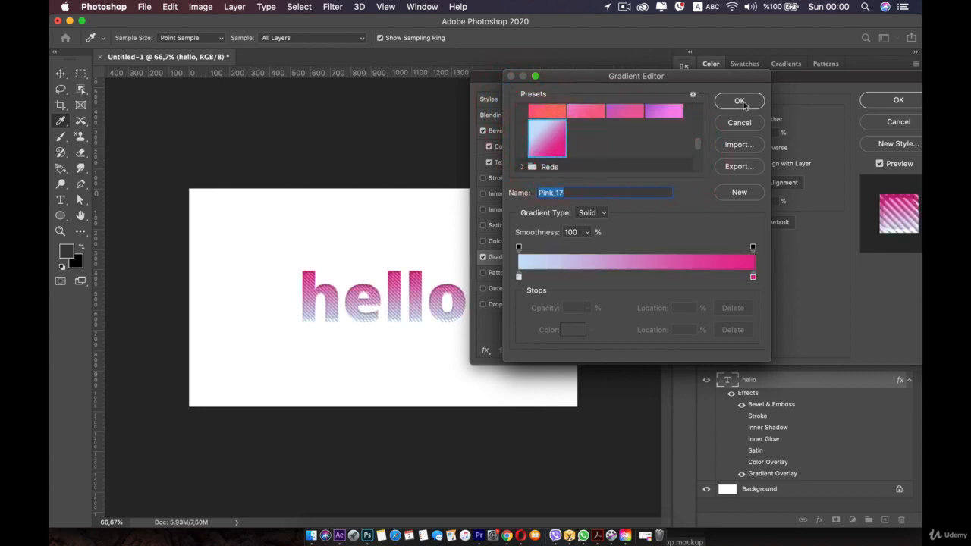
pyautogui.click(740, 102)
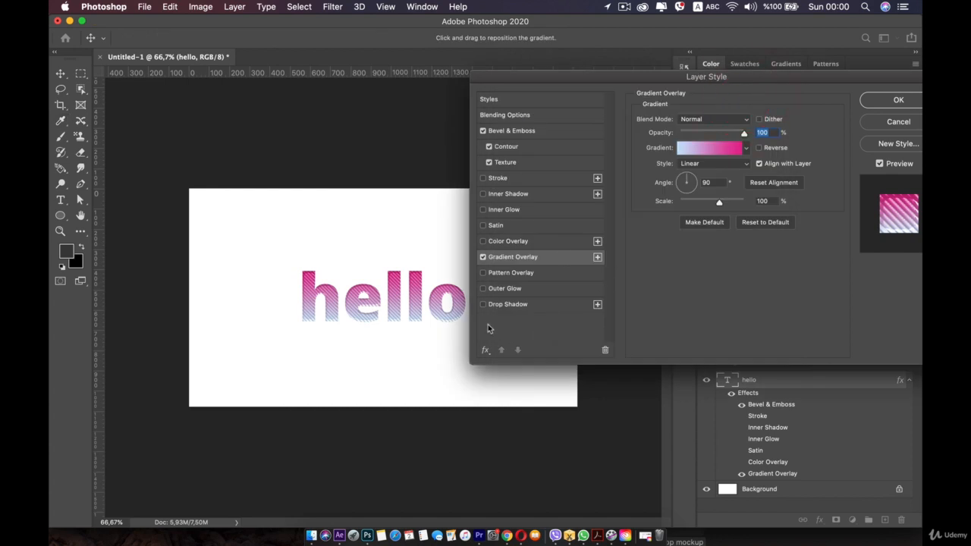
# Switch from Gradient Overlay to Pattern Overlay and choose the black-and-white diagonal stripe pattern.
pyautogui.click(483, 257)
pyautogui.click(482, 272)
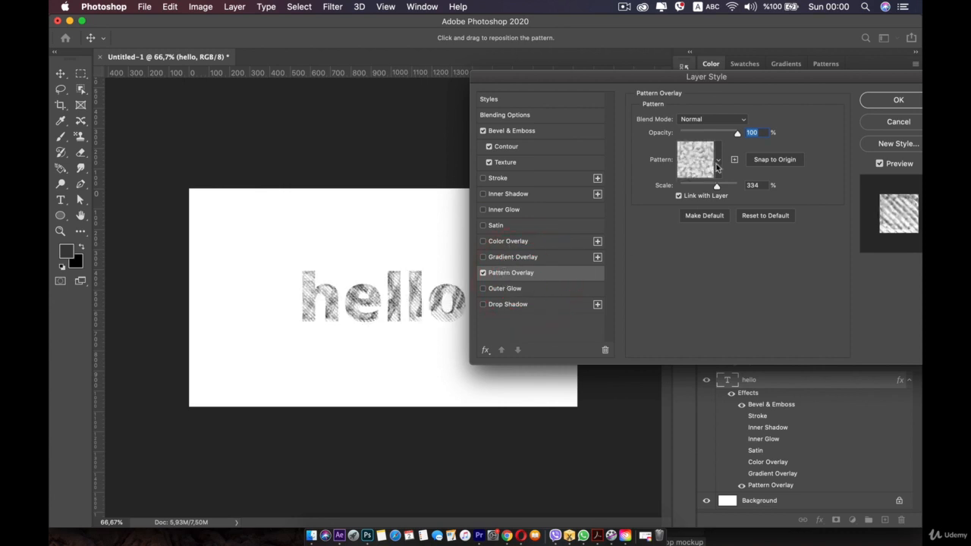
pyautogui.click(717, 161)
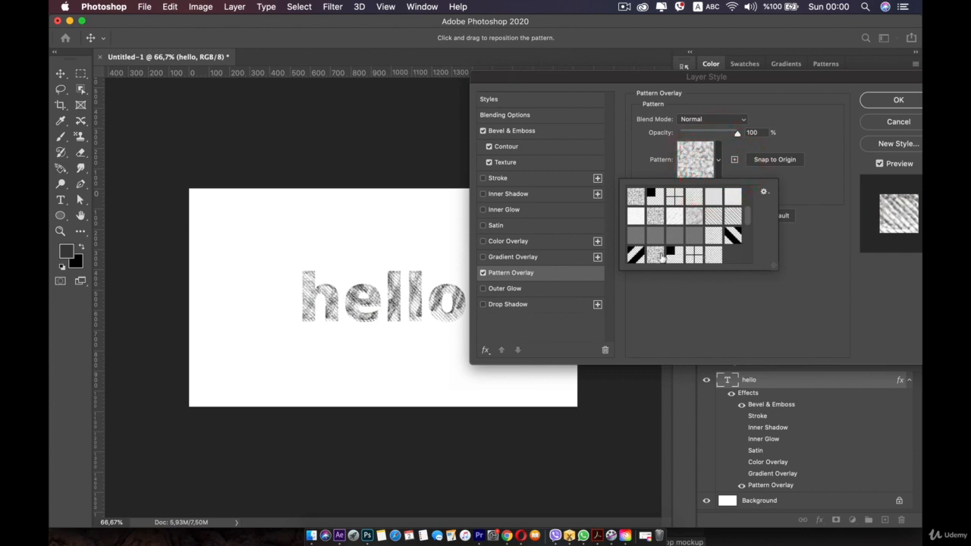
pyautogui.click(638, 254)
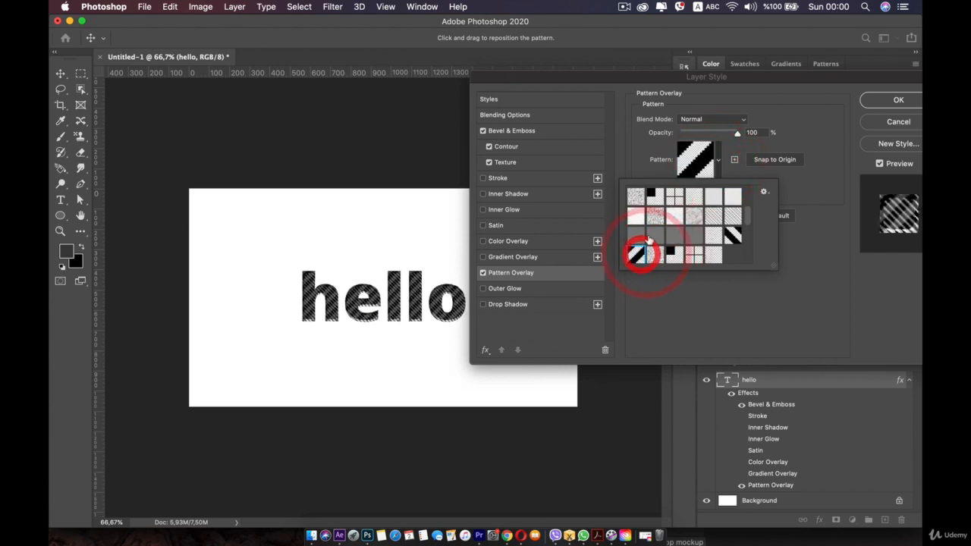
pyautogui.click(654, 216)
pyautogui.click(636, 254)
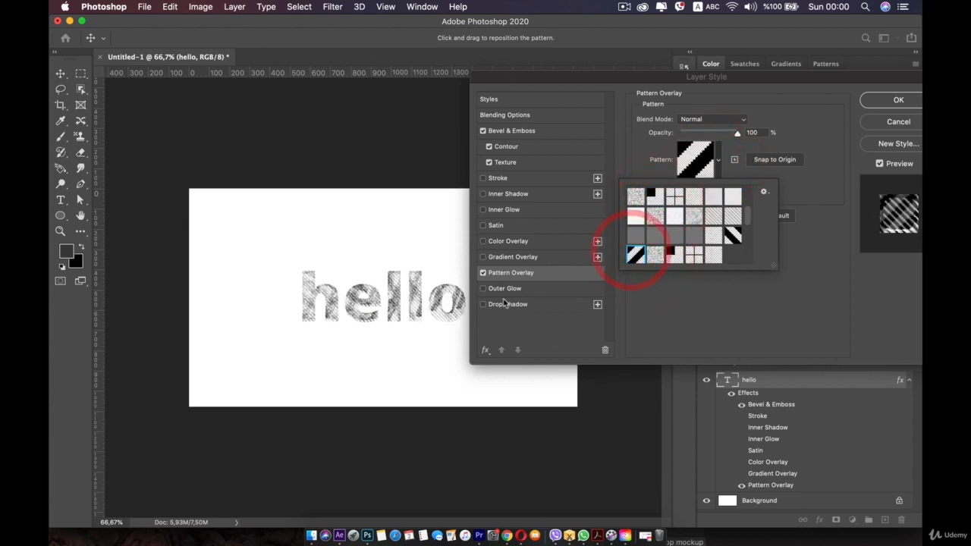
# Replace Pattern Overlay with Outer Glow and set the glow color to bright orange.
pyautogui.click(507, 289)
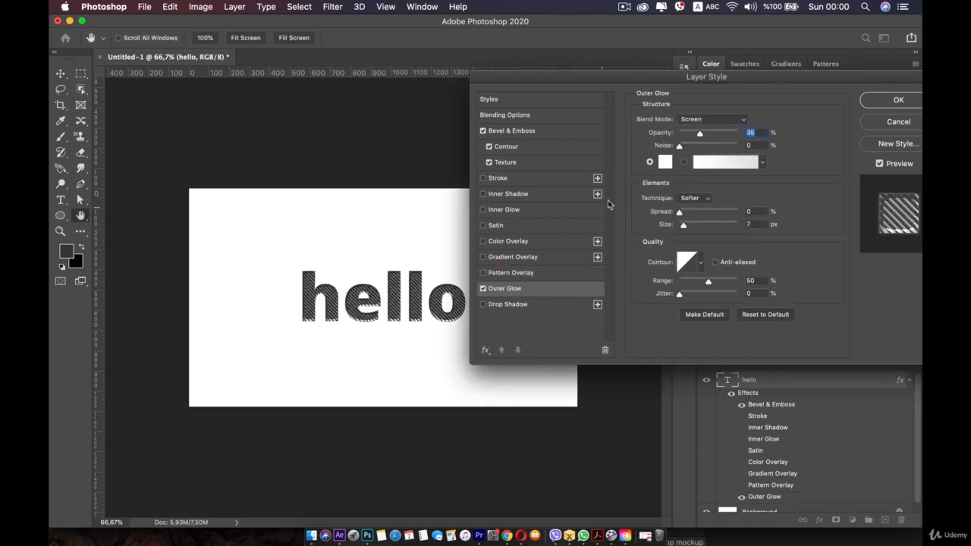
pyautogui.click(668, 164)
pyautogui.moveTo(634, 250); pyautogui.dragTo(606, 248)
pyautogui.moveTo(654, 372)
pyautogui.mouseDown()
pyautogui.moveTo(654, 347)
pyautogui.moveTo(652, 358)
pyautogui.mouseUp()
pyautogui.click(766, 212)
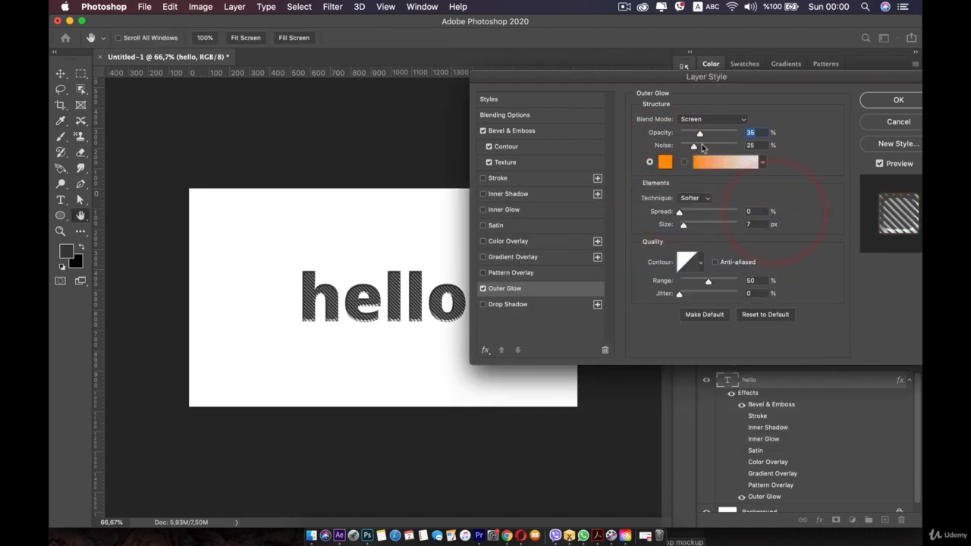
# Set the outer glow to 31% opacity, 44% noise, 13% spread and 73 px size.
pyautogui.click(704, 145)
pyautogui.click(733, 134)
pyautogui.click(697, 133)
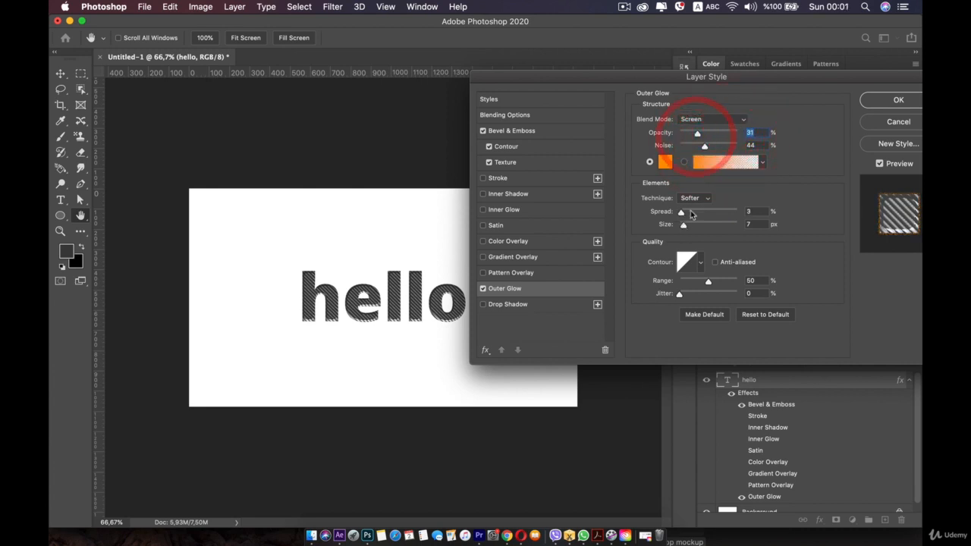
pyautogui.click(711, 211)
pyautogui.moveTo(690, 215); pyautogui.dragTo(686, 212)
pyautogui.click(693, 224)
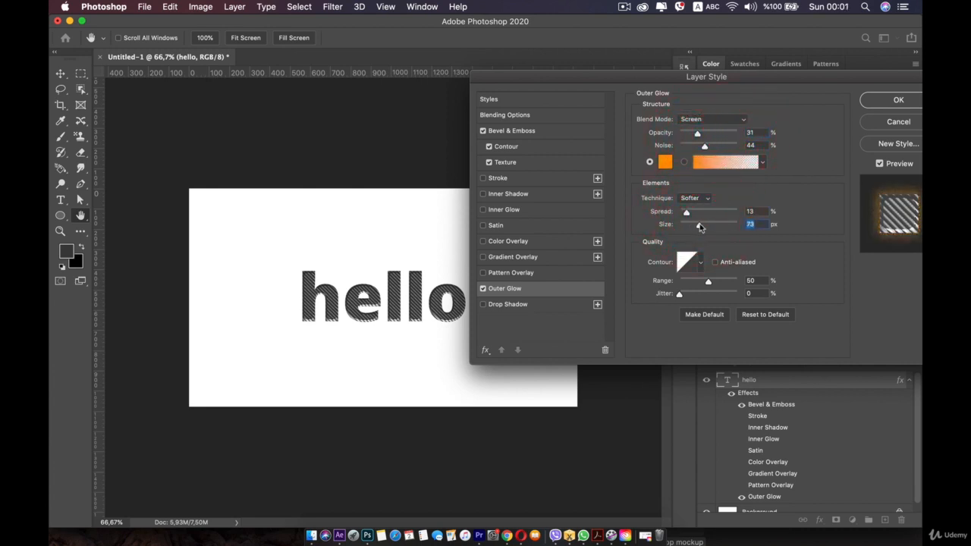
# Change the outer glow's blend mode to Normal and turn the effect off.
pyautogui.click(701, 119)
pyautogui.click(700, 34)
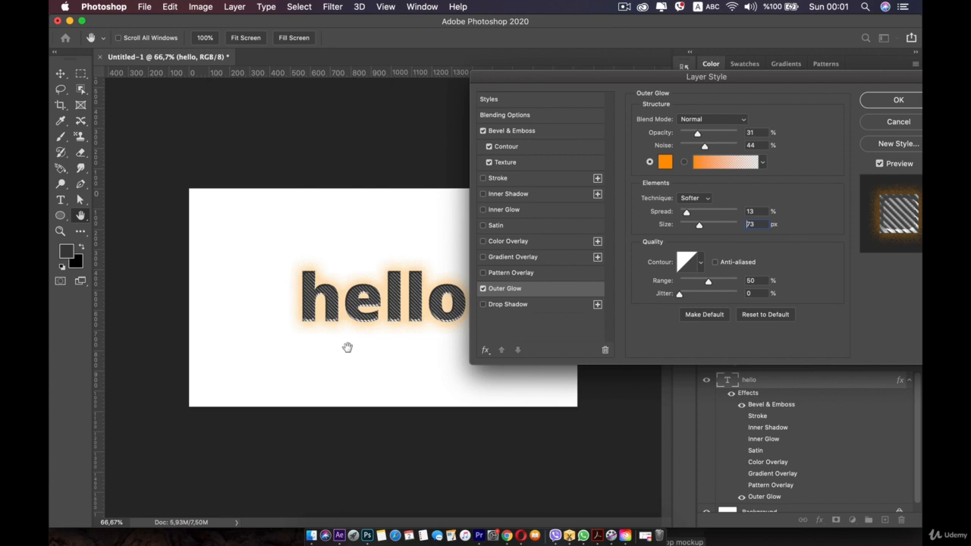
pyautogui.click(483, 288)
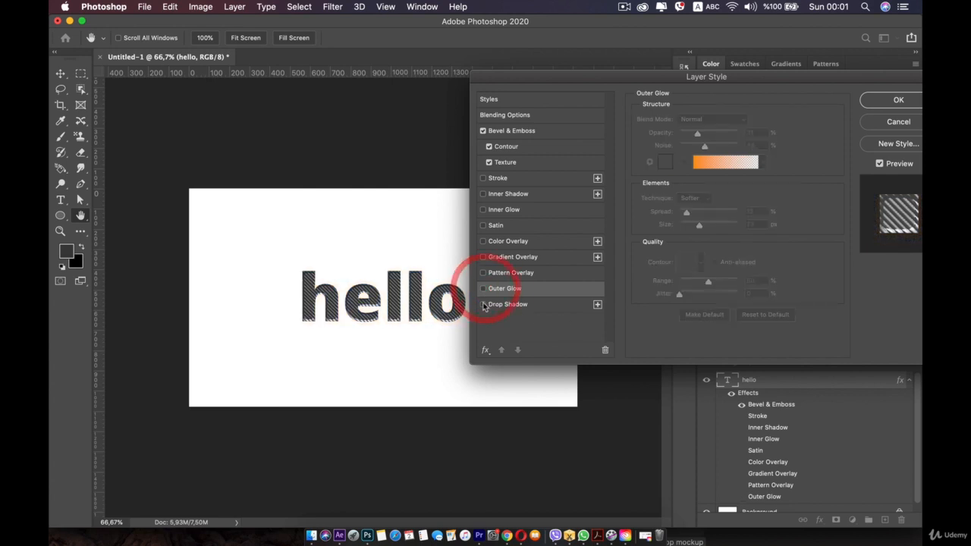
# Enable Drop Shadow on the hello text with 36% opacity, 12 px distance, 15% spread and 62 px size.
pyautogui.click(483, 304)
pyautogui.click(505, 304)
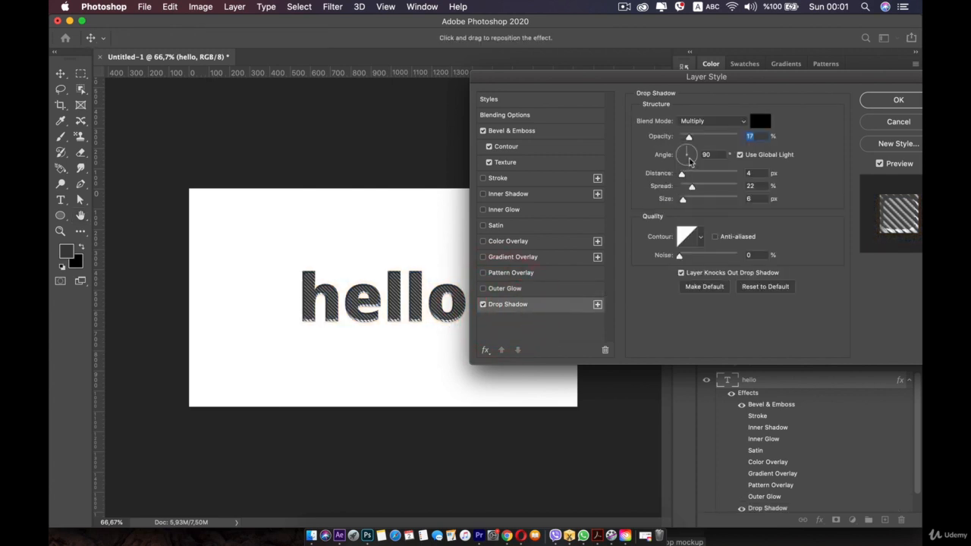
pyautogui.moveTo(695, 139); pyautogui.dragTo(700, 138)
pyautogui.moveTo(681, 173); pyautogui.dragTo(698, 176)
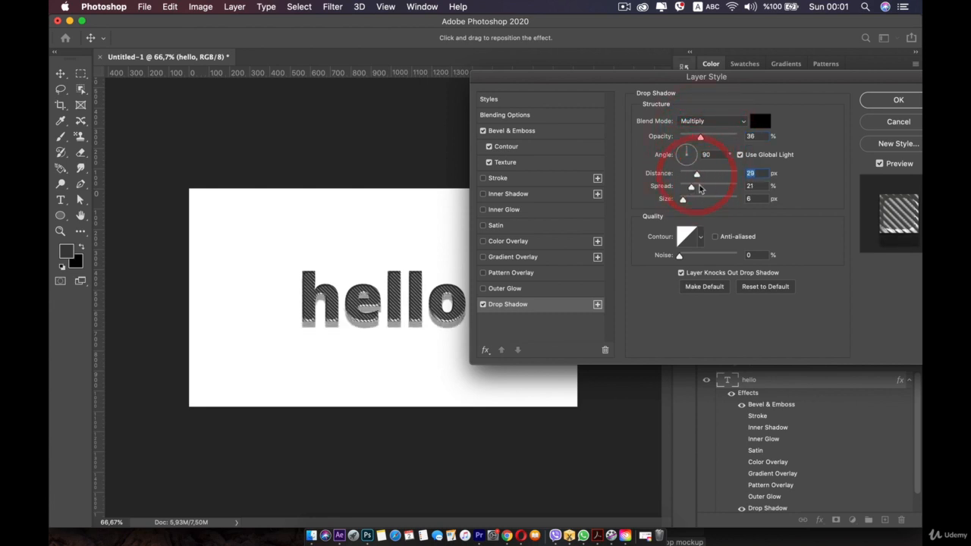
pyautogui.moveTo(691, 188)
pyautogui.mouseDown()
pyautogui.moveTo(703, 186)
pyautogui.moveTo(702, 200)
pyautogui.moveTo(687, 175)
pyautogui.mouseUp()
pyautogui.click(688, 175)
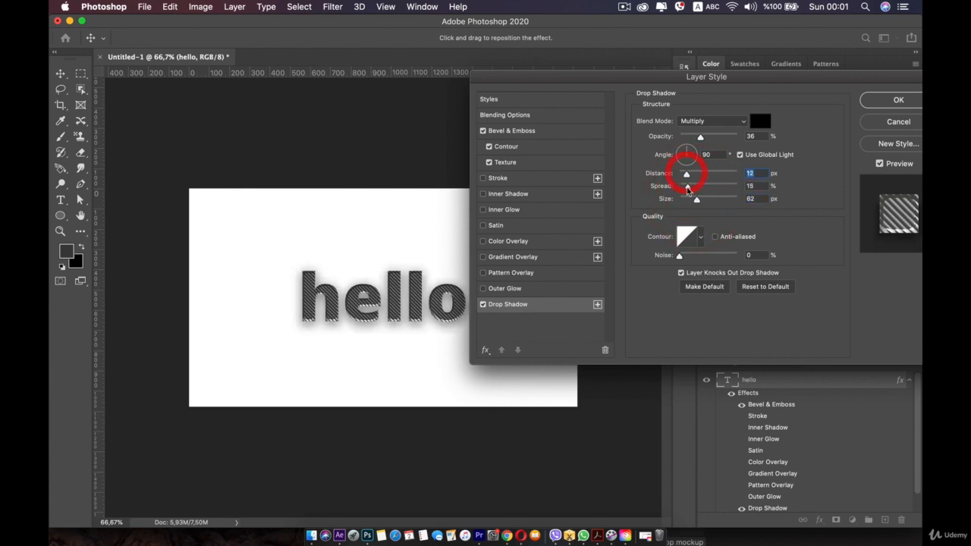